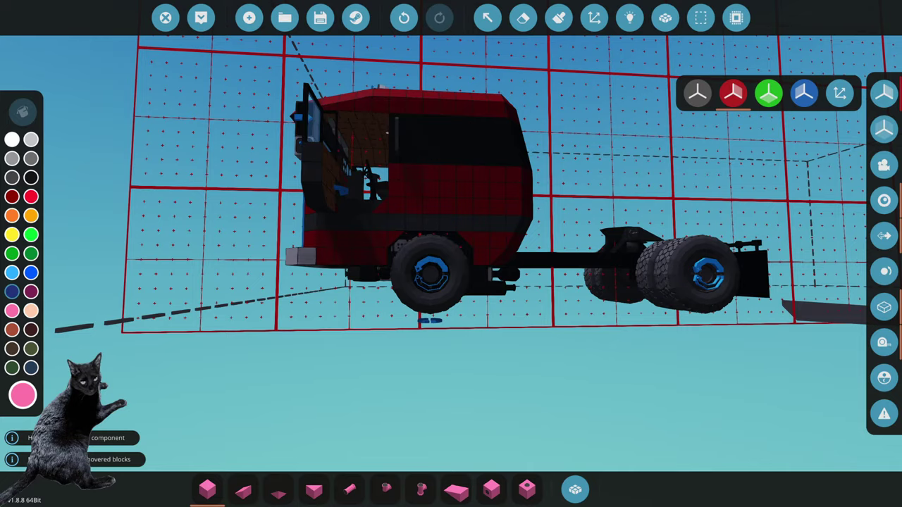
Search the component inventory for "fly" and attach the first flywheel to the gearbox-facing end of the engine crankshaft
scroll(451, 247, up, 10)
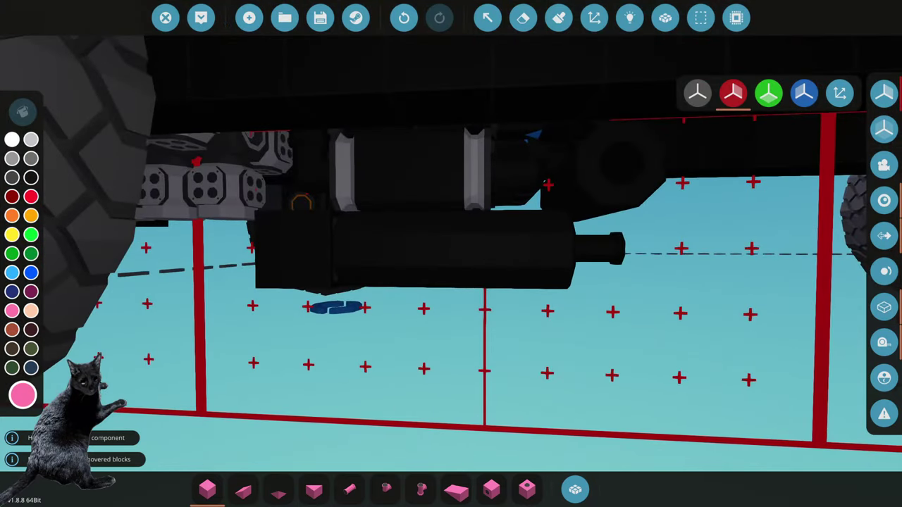
scroll(537, 303, down, 10)
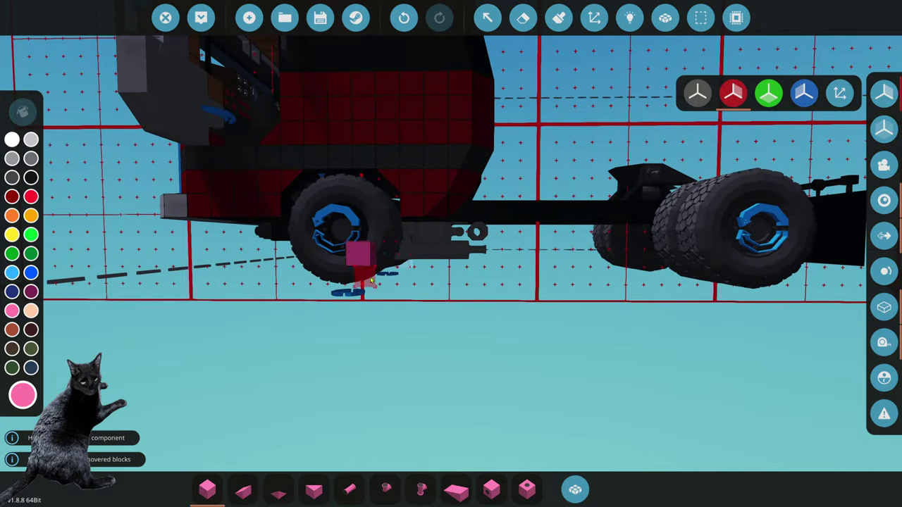
scroll(358, 252, up, 10)
scroll(451, 253, up, 10)
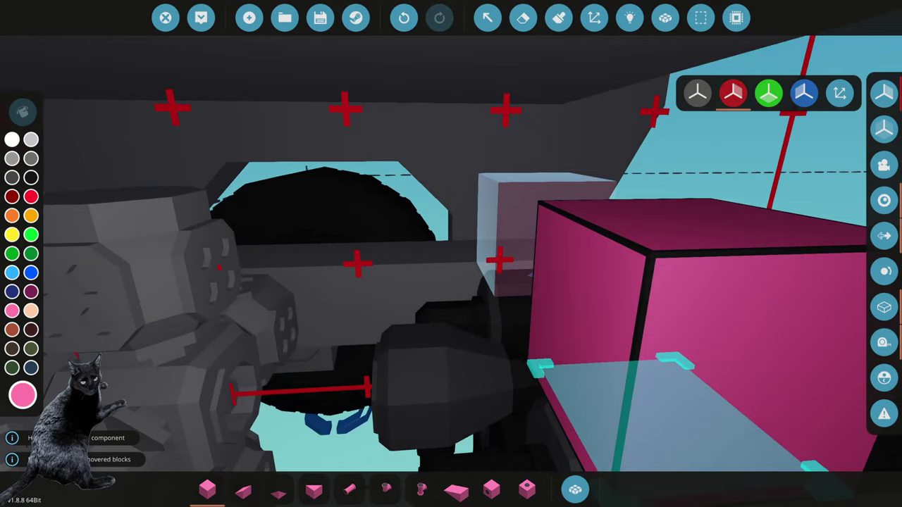
scroll(451, 254, down, 3)
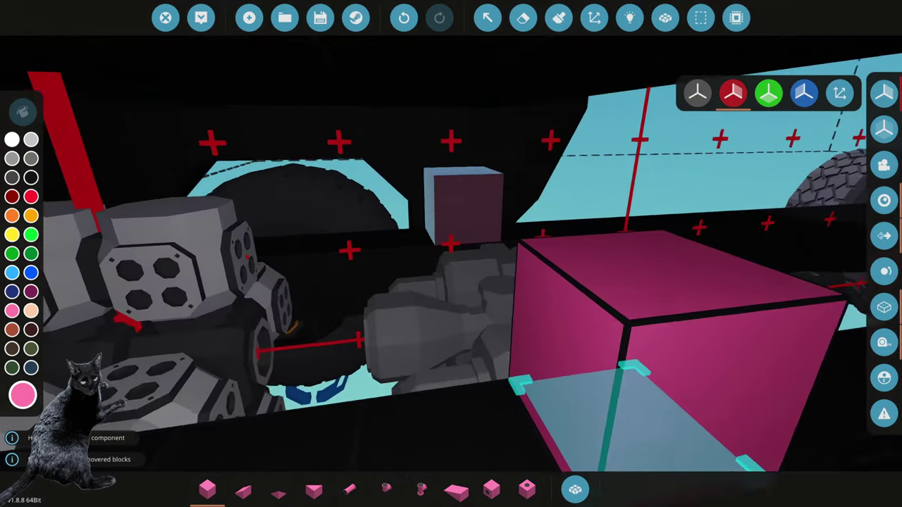
scroll(451, 253, down, 3)
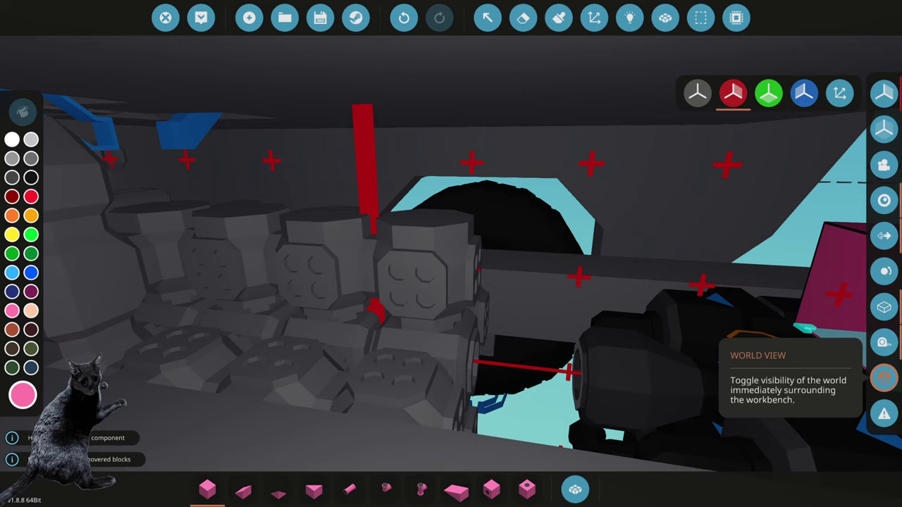
click(884, 377)
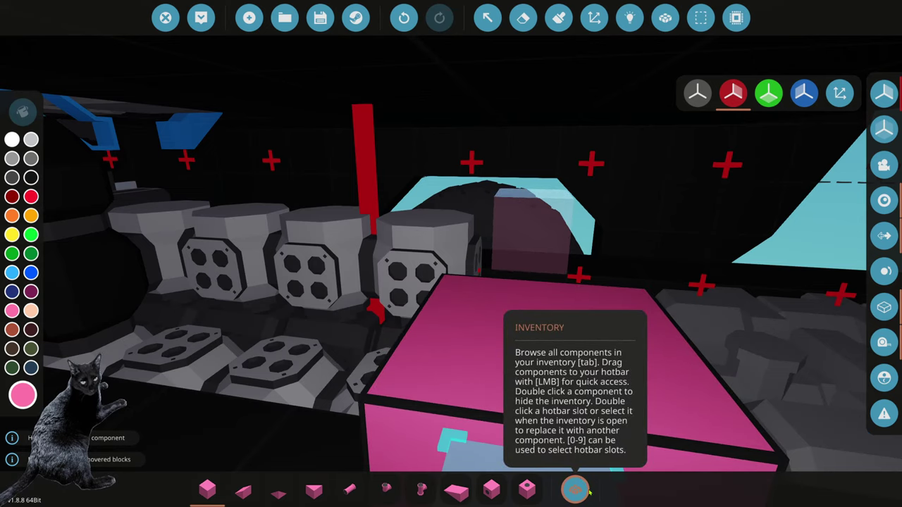
click(585, 492)
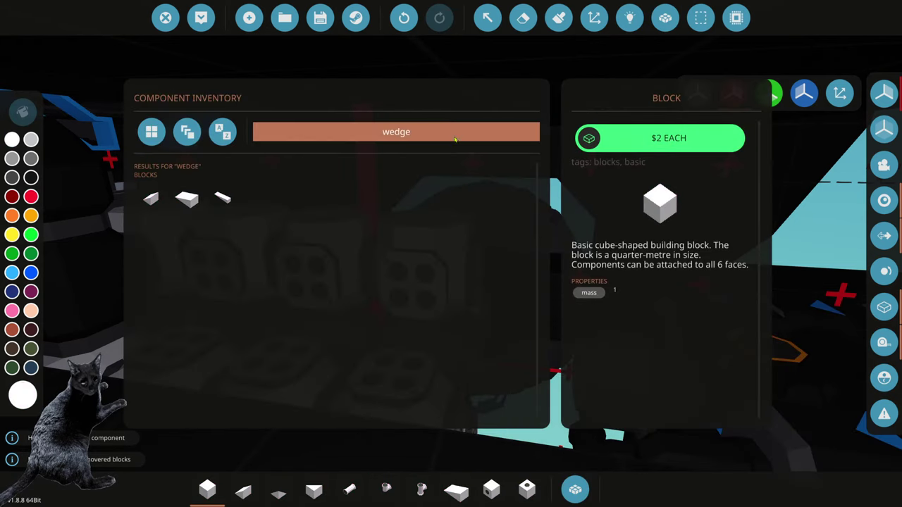
click(486, 134)
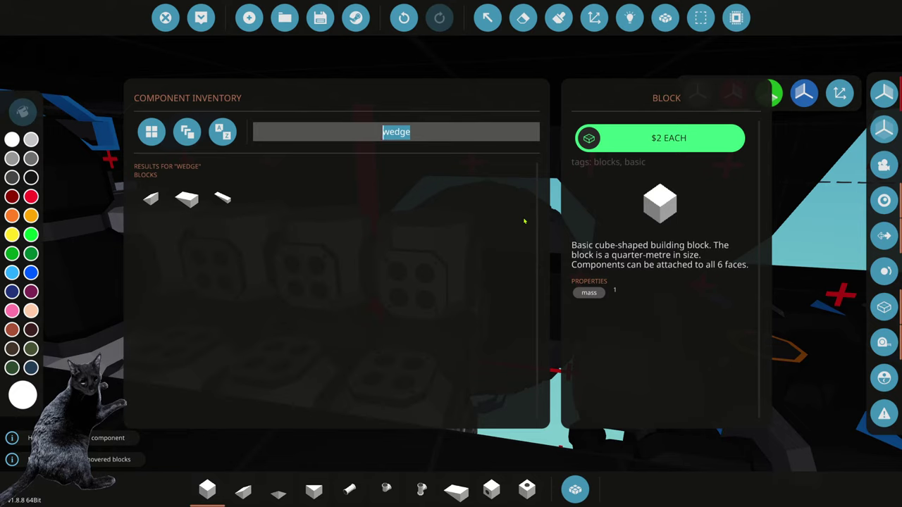
text(fly)
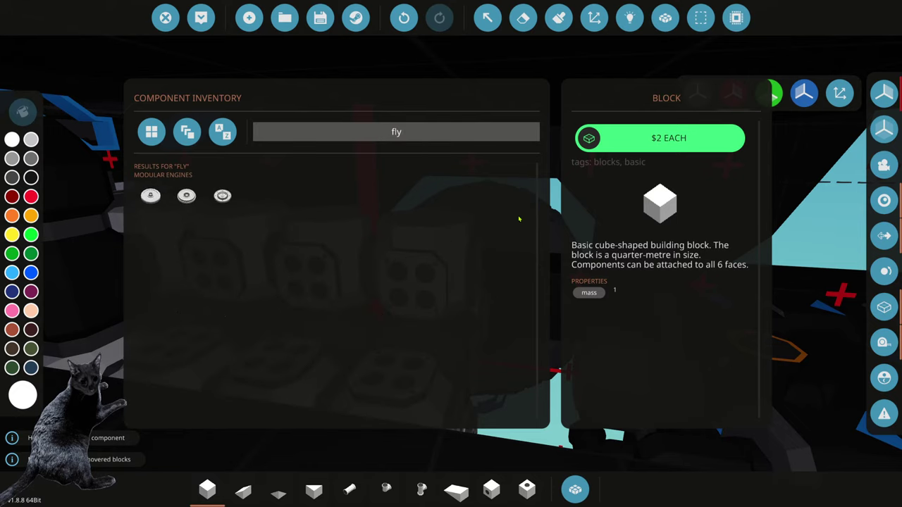
click(150, 195)
click(575, 489)
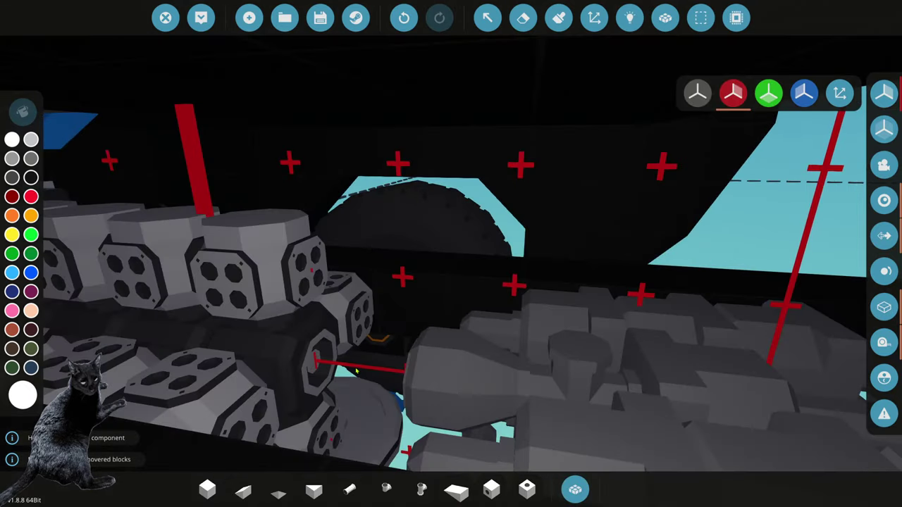
key(w)
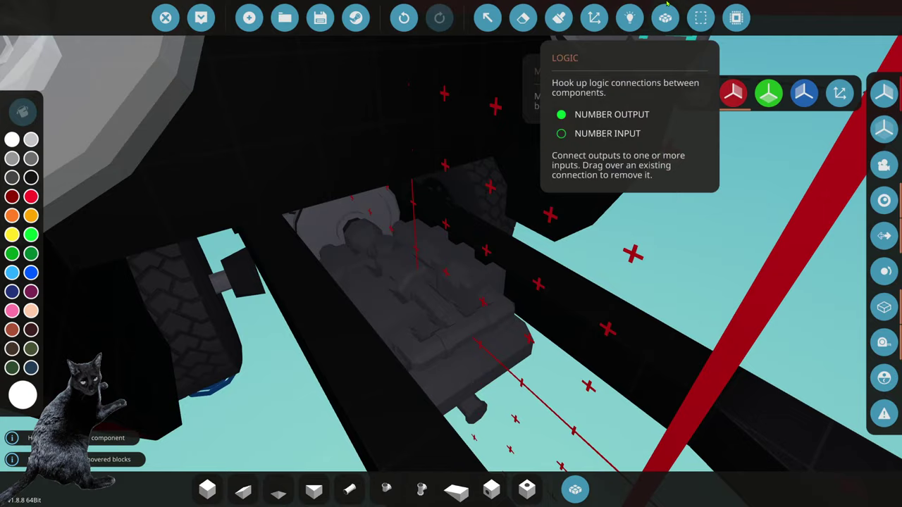
Cut the gearbox assembly behind the engine, shift it rearward along the chassis to clear the flywheel, and paste it
click(700, 17)
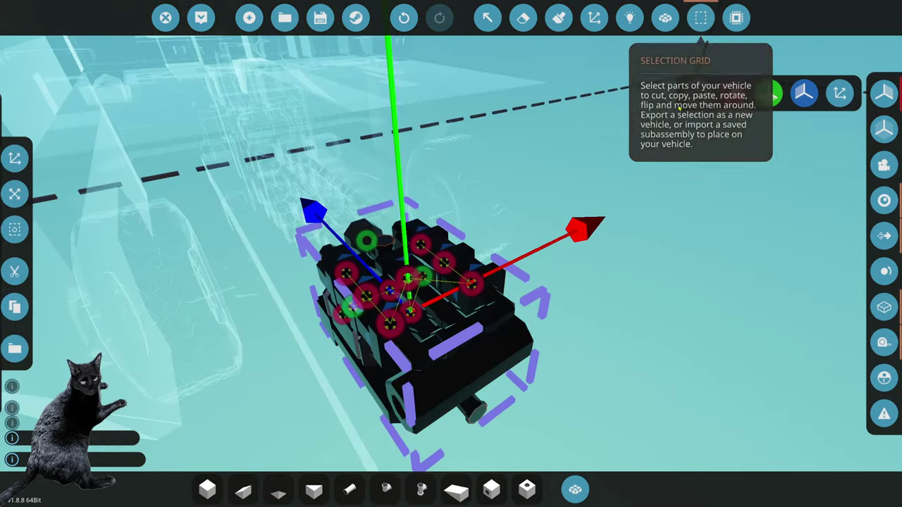
key(s)
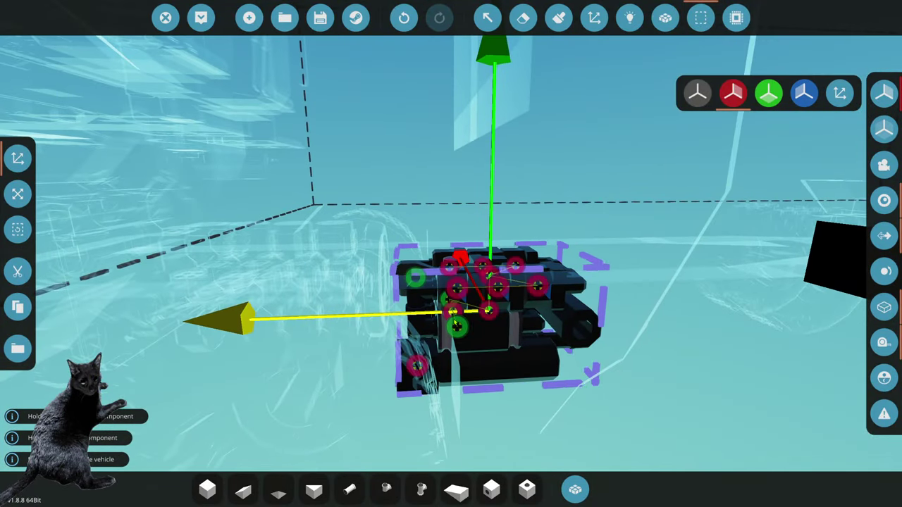
click(18, 270)
key(s)
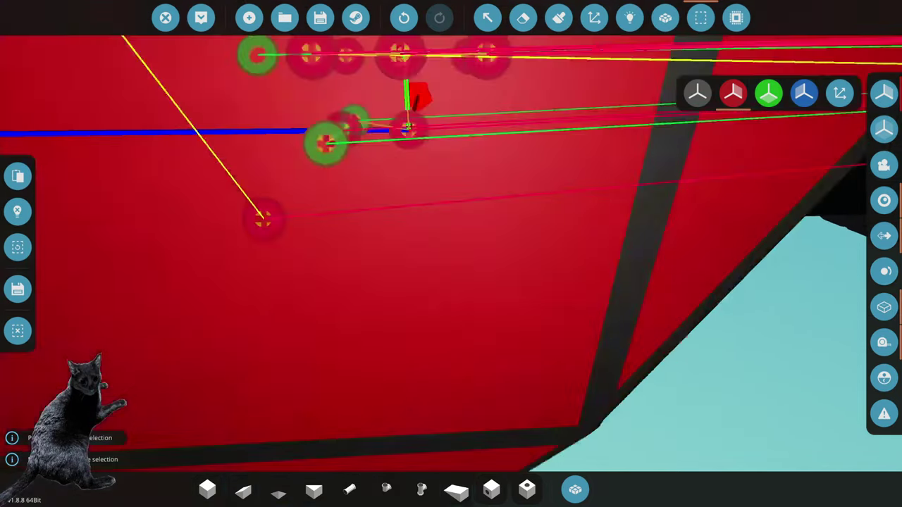
key(s)
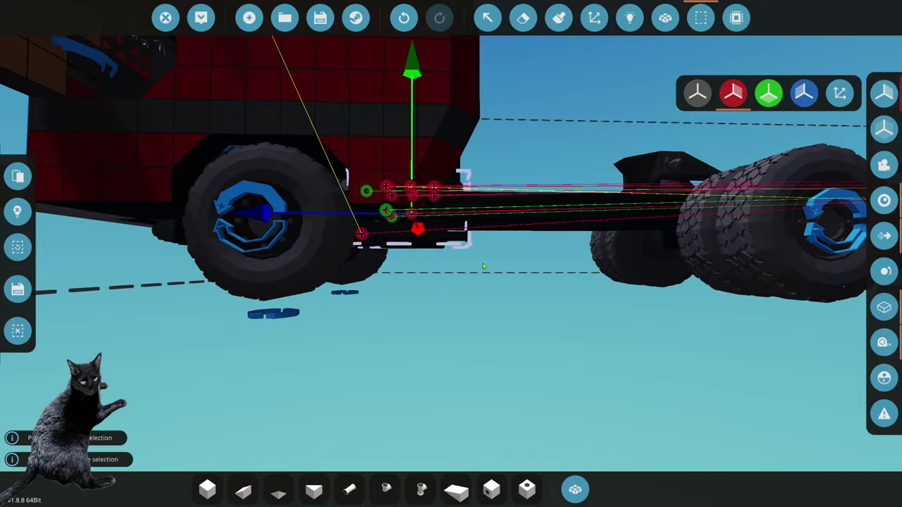
key(w)
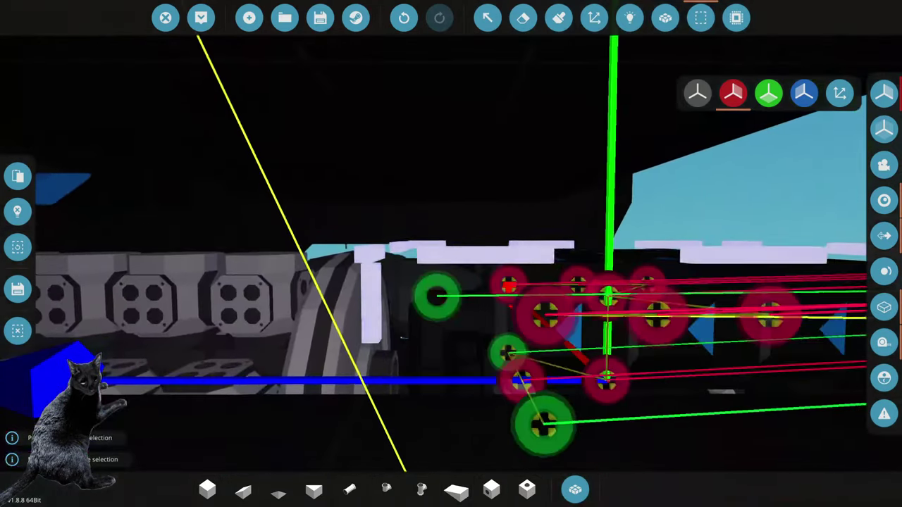
key(s)
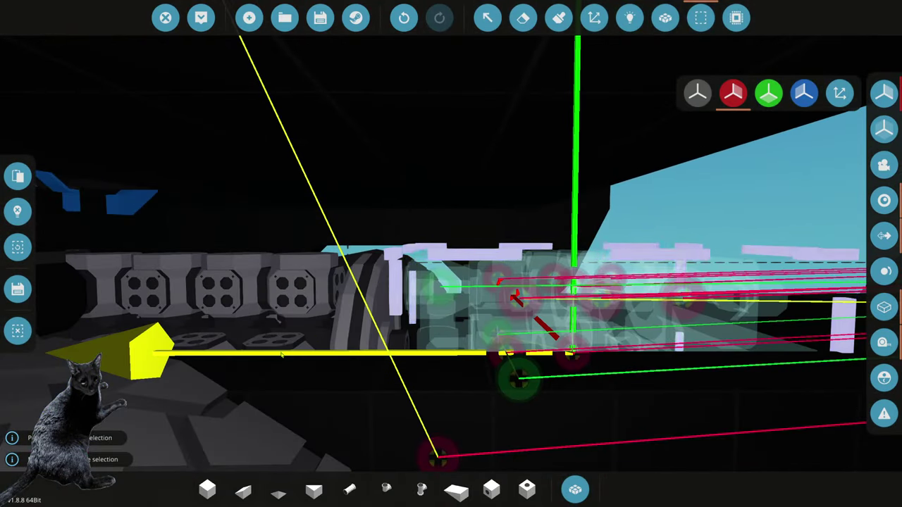
drag(281, 356, 320, 364)
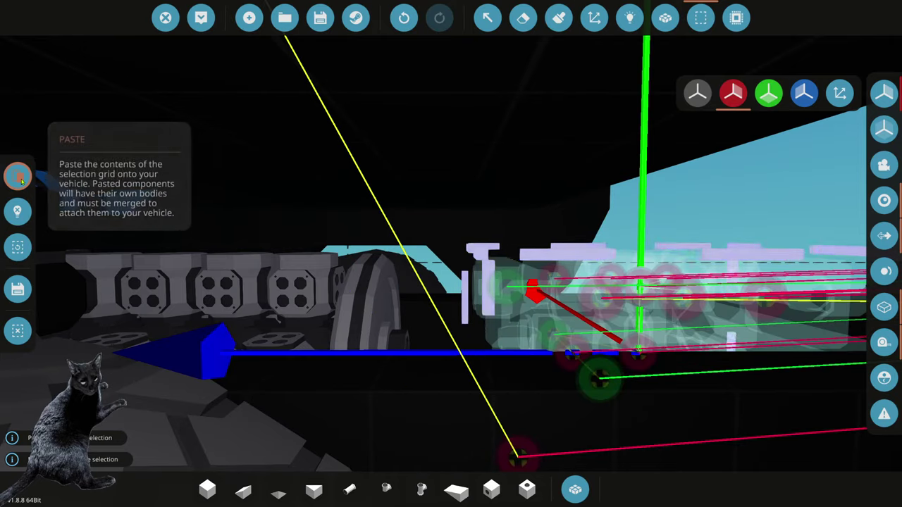
click(19, 178)
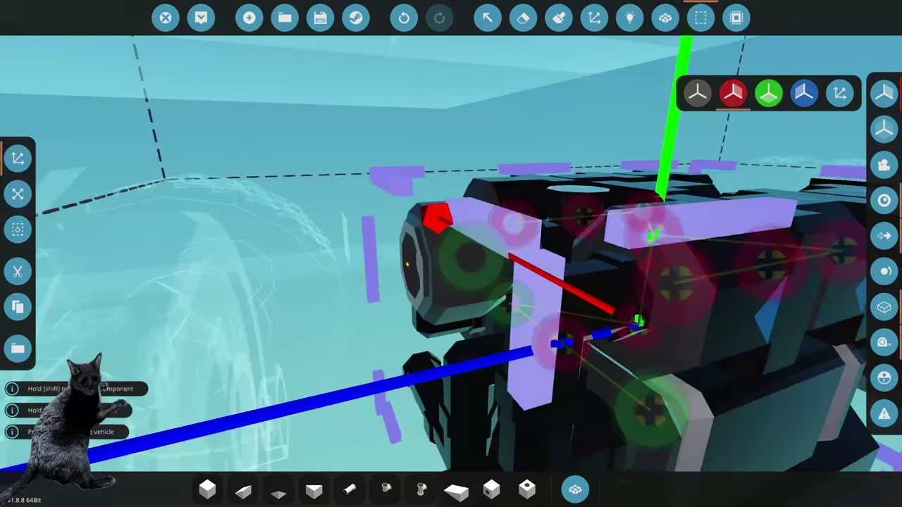
Cut the cone-shaped clutch from the gearbox assembly, align it with the centre of the flywheel, and paste it
key(a)
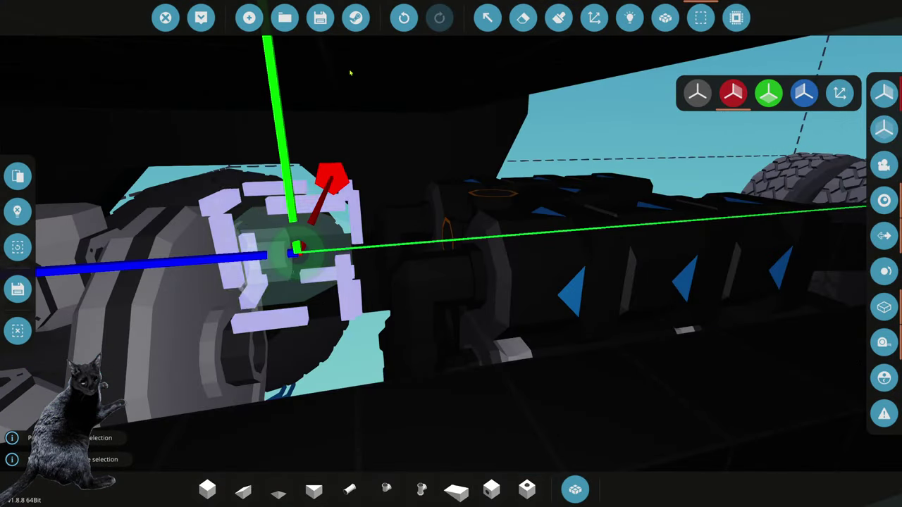
drag(278, 127, 291, 219)
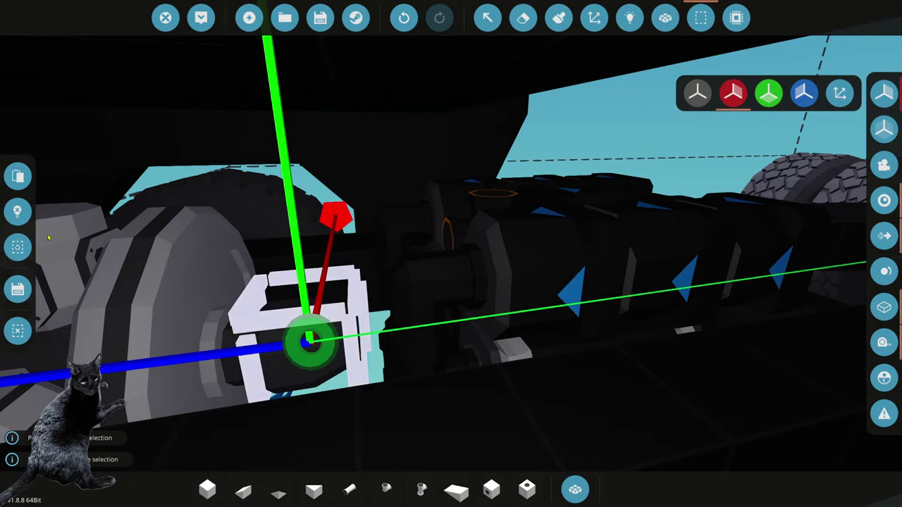
click(19, 176)
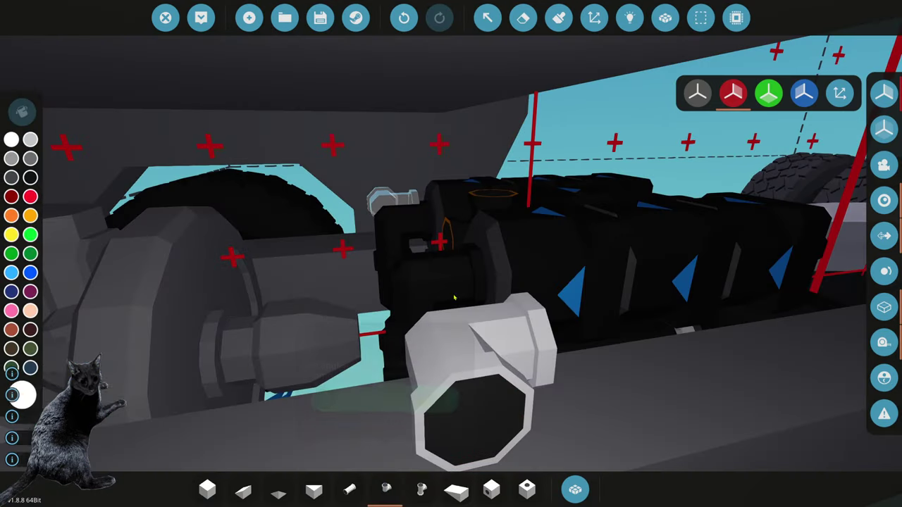
Place black elbow pipes on the front of the gearbox assembly, behind the clutch
key(w)
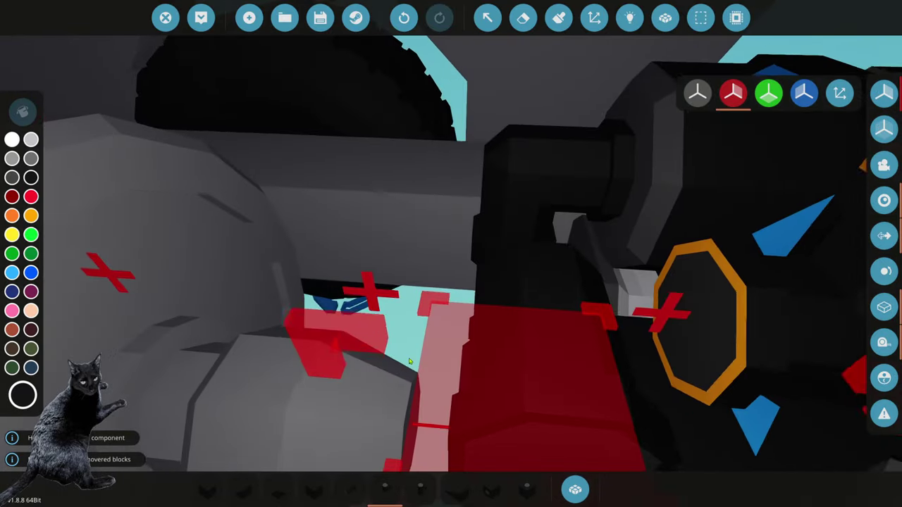
key(w)
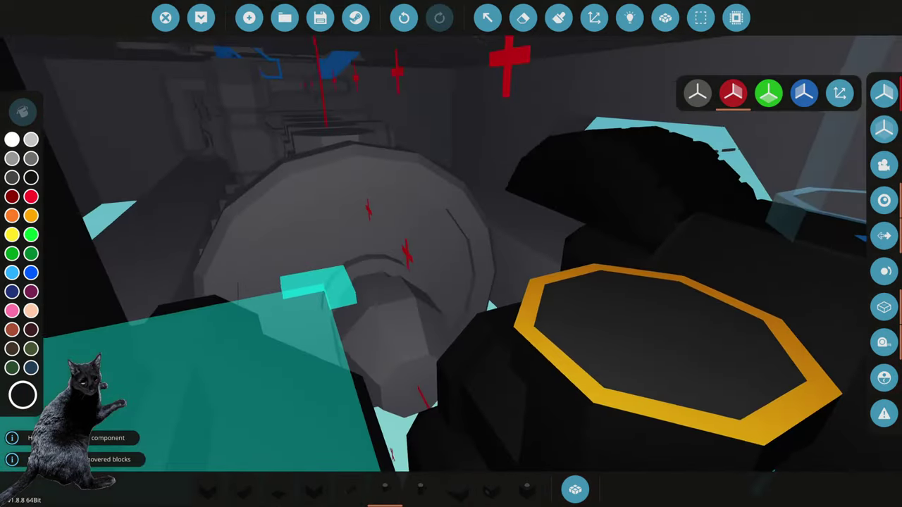
key(w)
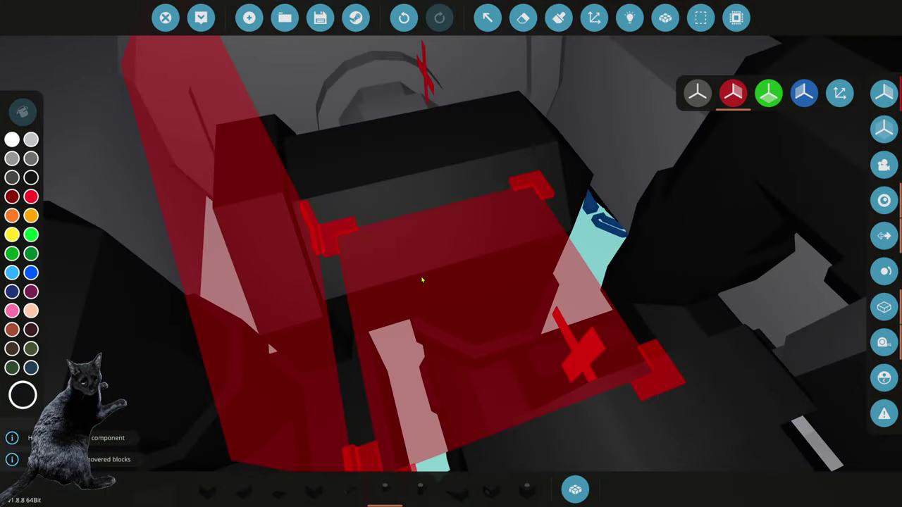
key(w)
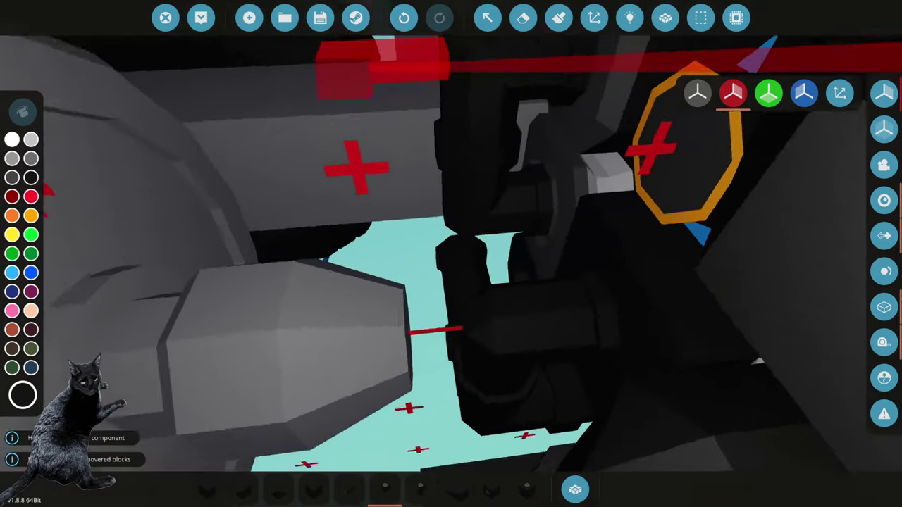
key(w)
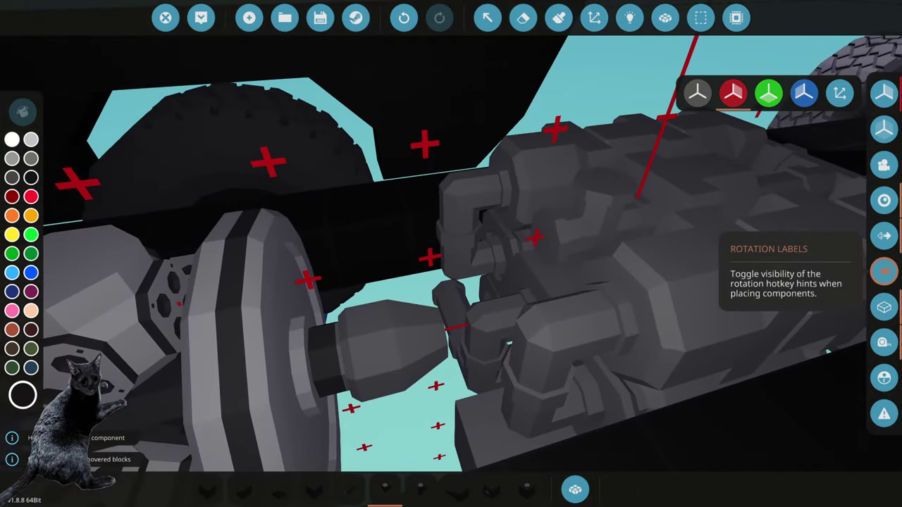
key(w)
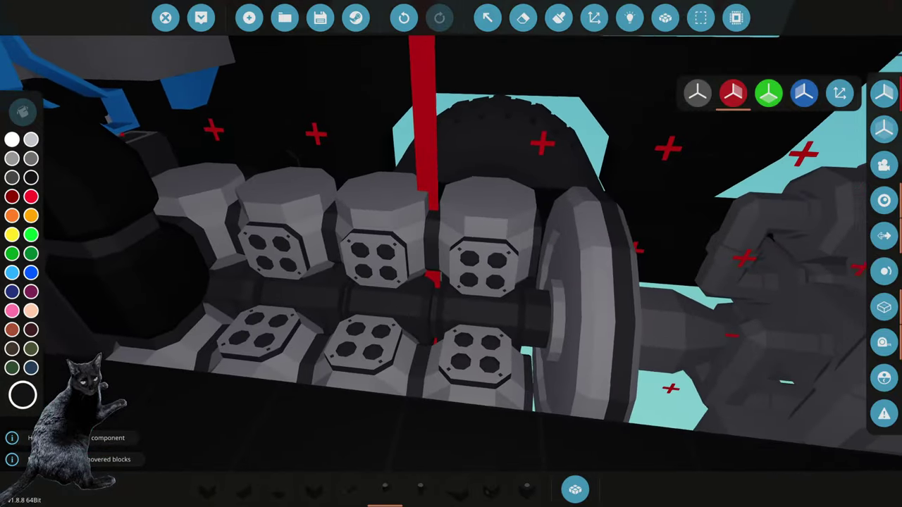
key(w)
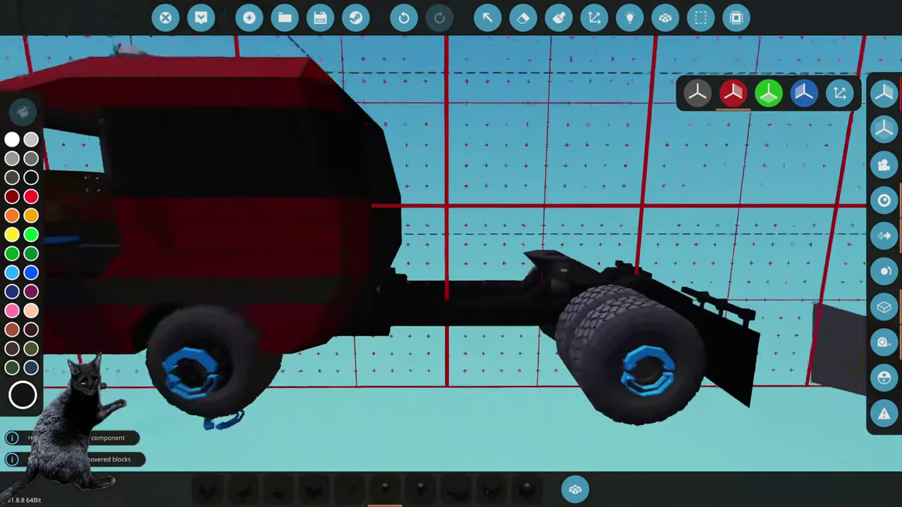
Erase the exhaust box and pipe sections beneath the gearbox assembly
key(w)
key(w)
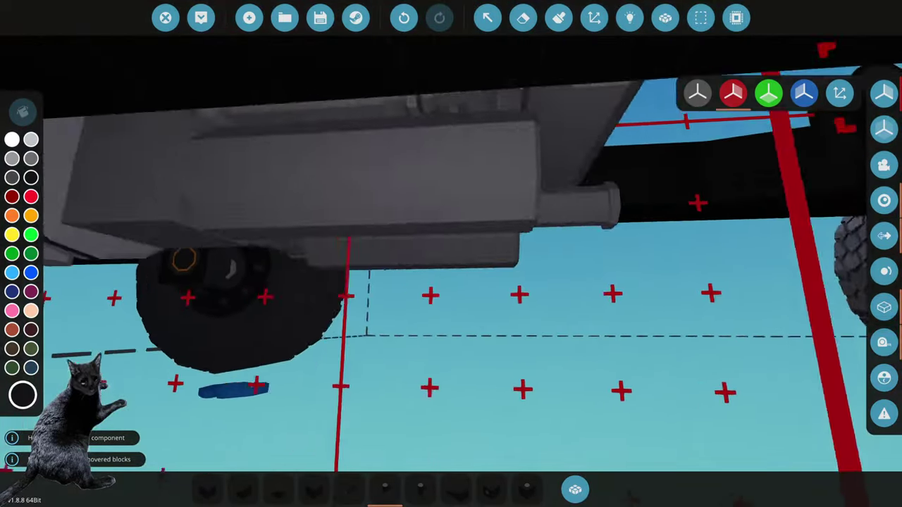
click(525, 7)
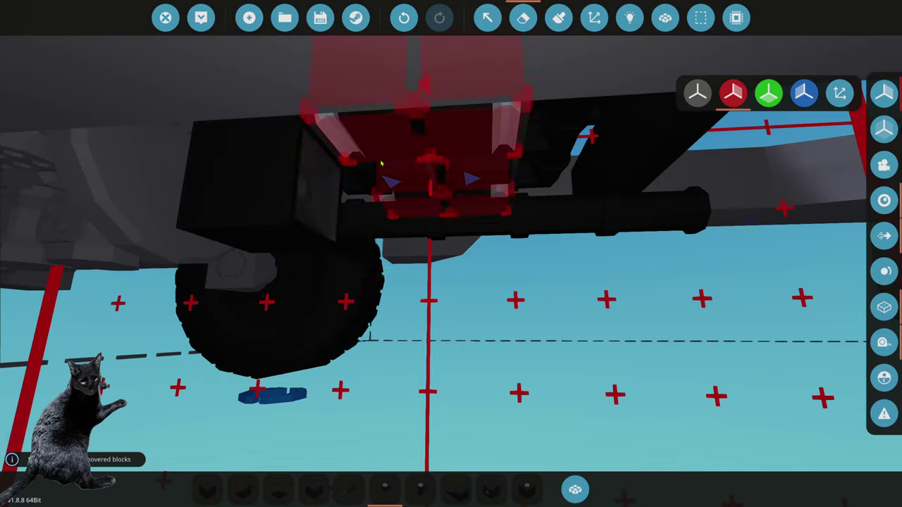
key(w)
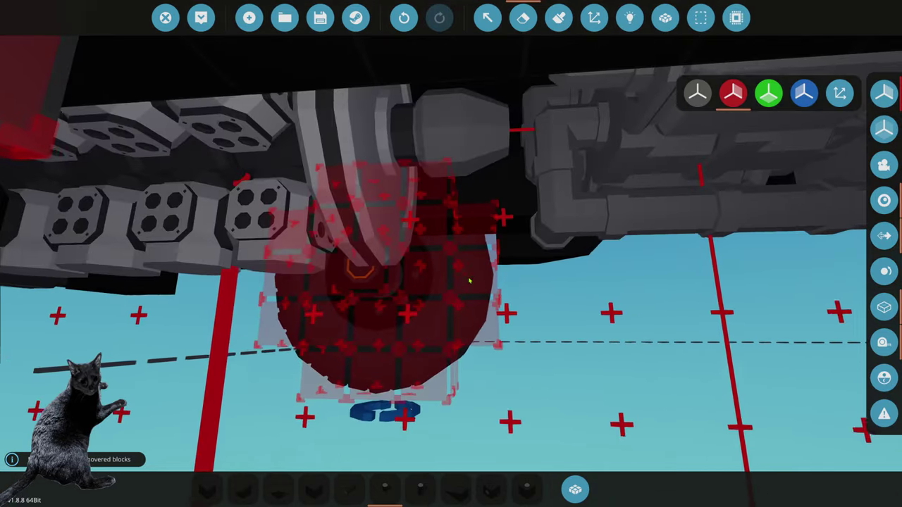
key(w)
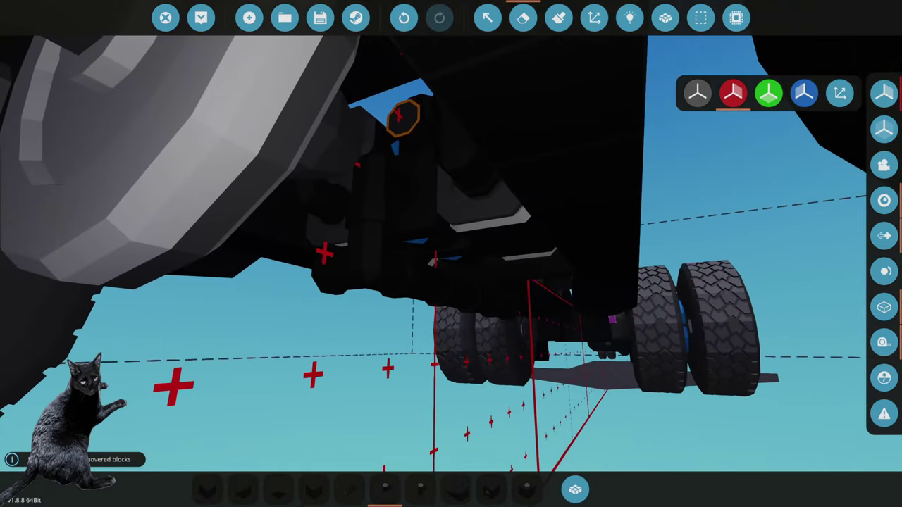
key(w)
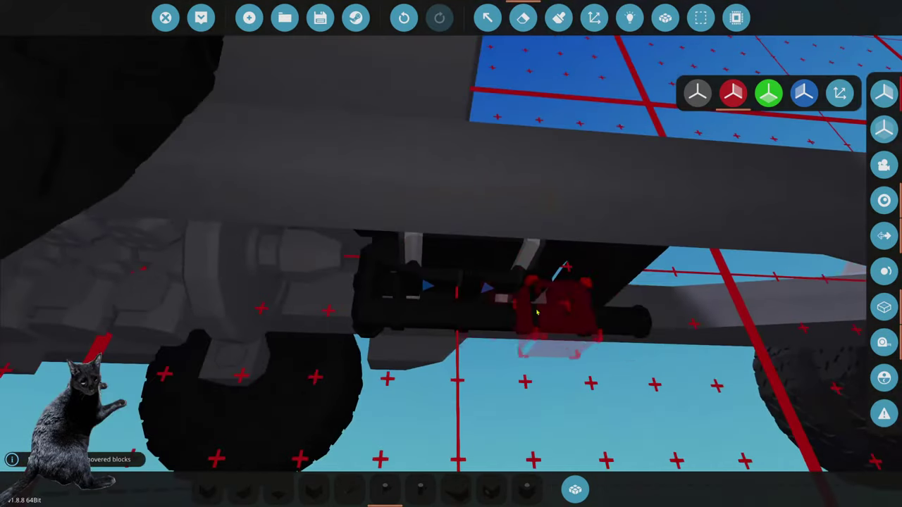
key(w)
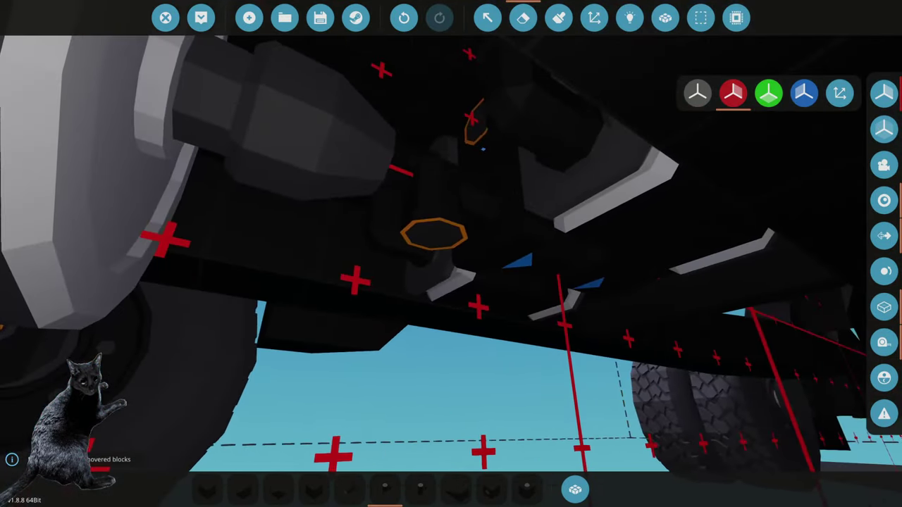
Select the whole gearbox assembly with its attached pipes, cut it, shift it slightly rearward along the chassis, and paste it
key(w)
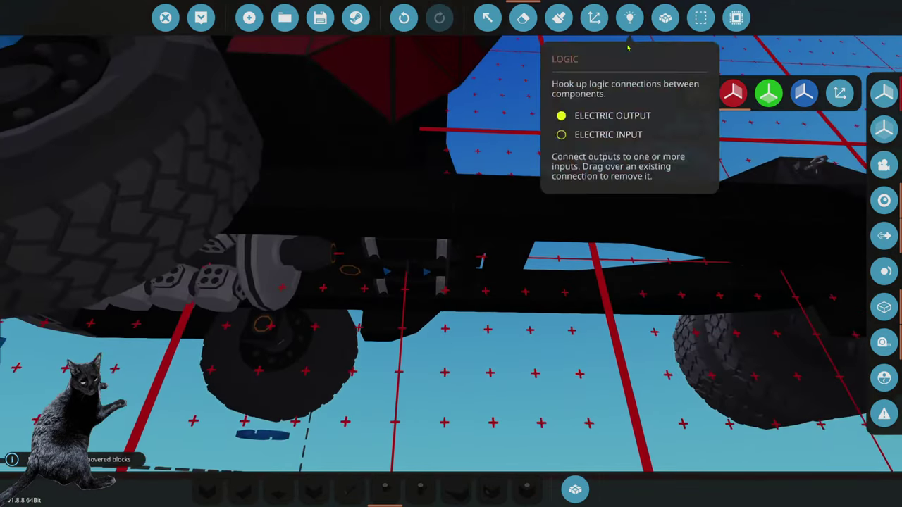
click(702, 27)
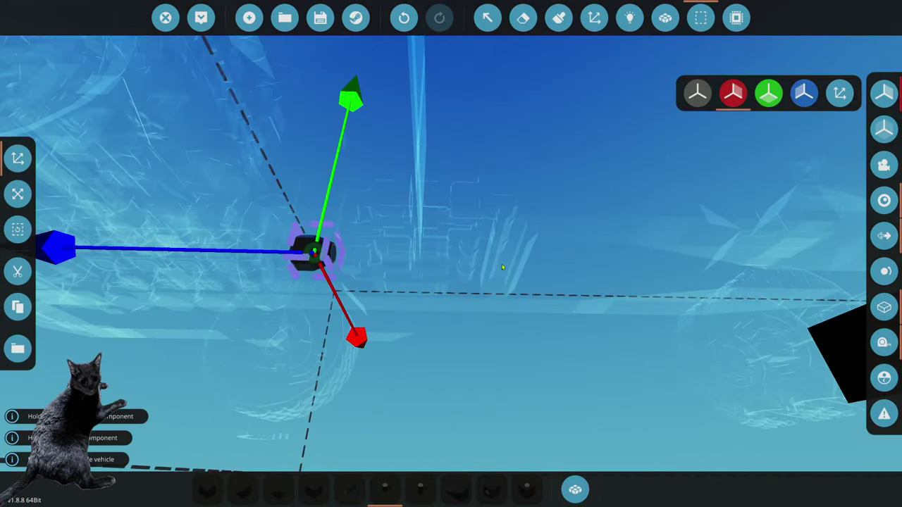
click(18, 194)
key(Up)
key(Up)
key(Up)
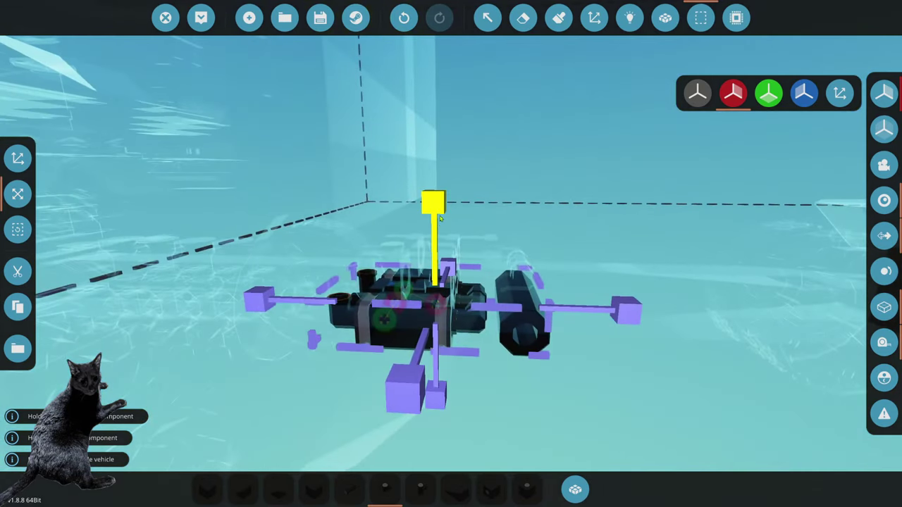
drag(440, 219, 432, 185)
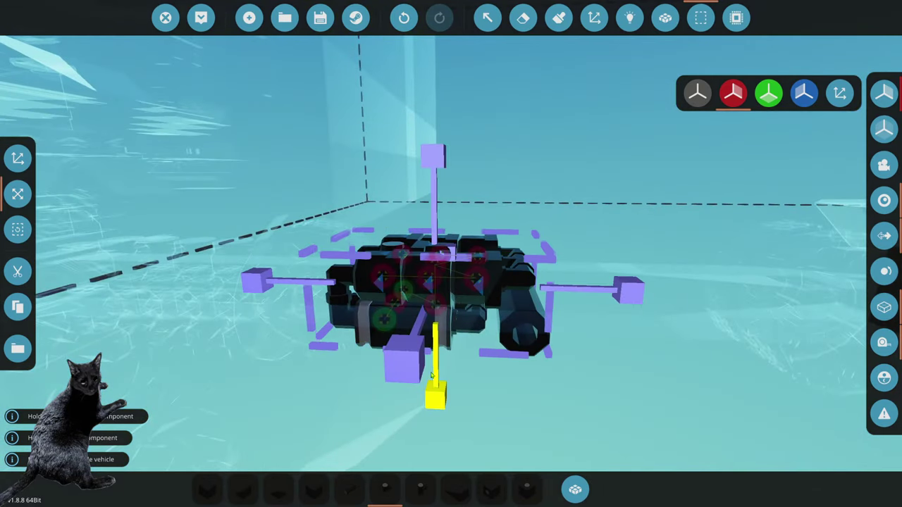
key(Up)
key(Up)
key(Up)
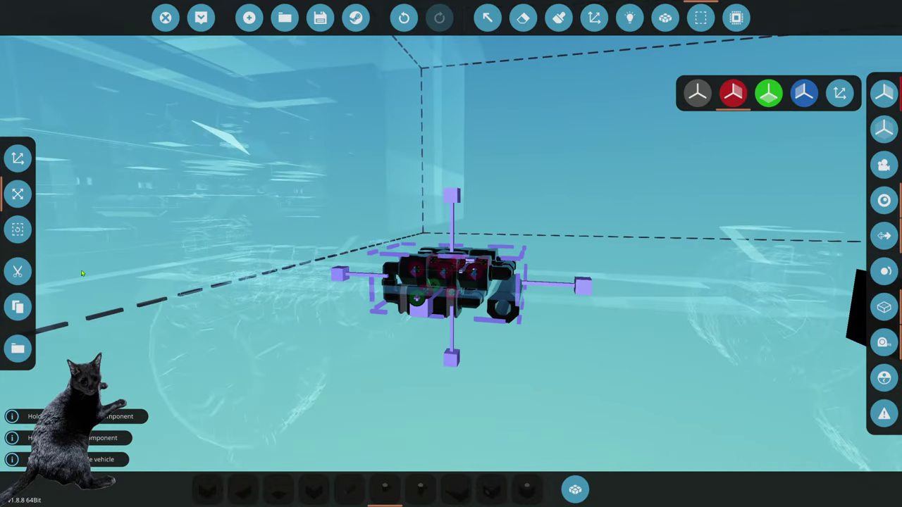
key(Up)
key(Up)
key(Up)
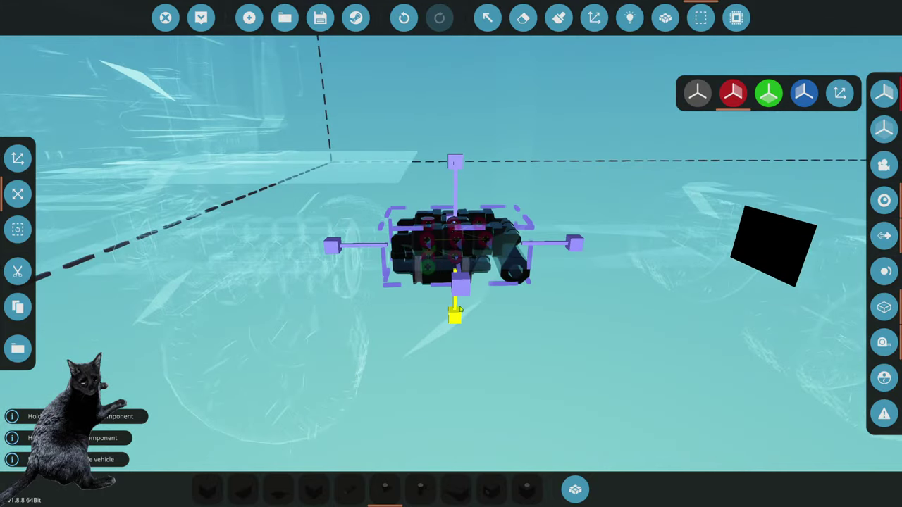
click(18, 271)
drag(355, 251, 384, 251)
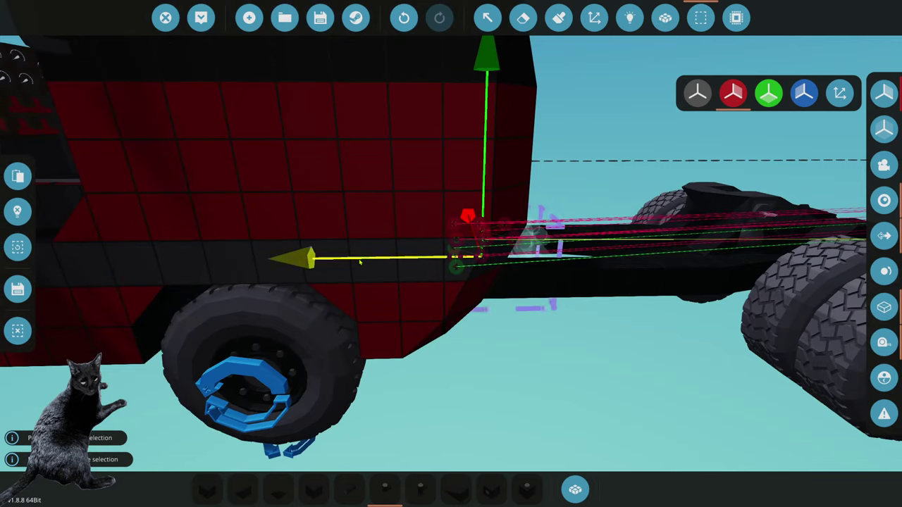
click(12, 328)
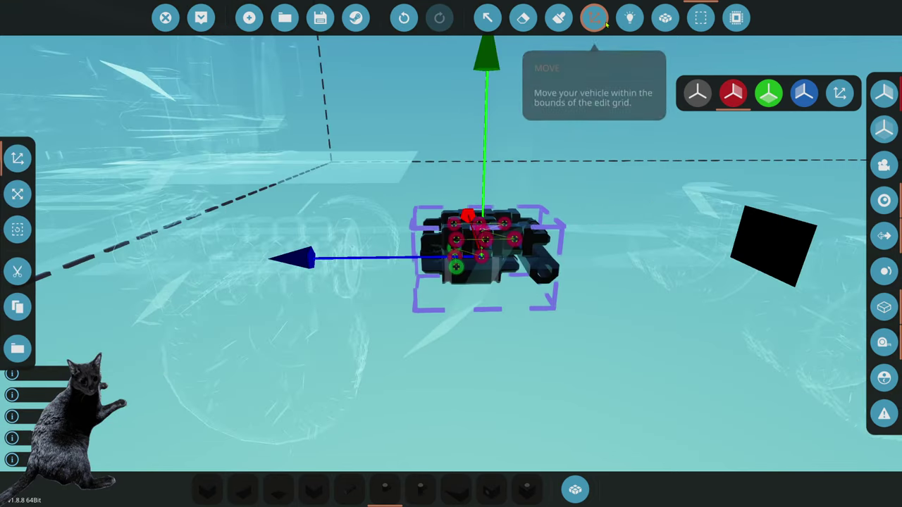
Place a black pipe elbow on the rear outlet of the clutch, with its open end facing up
click(665, 18)
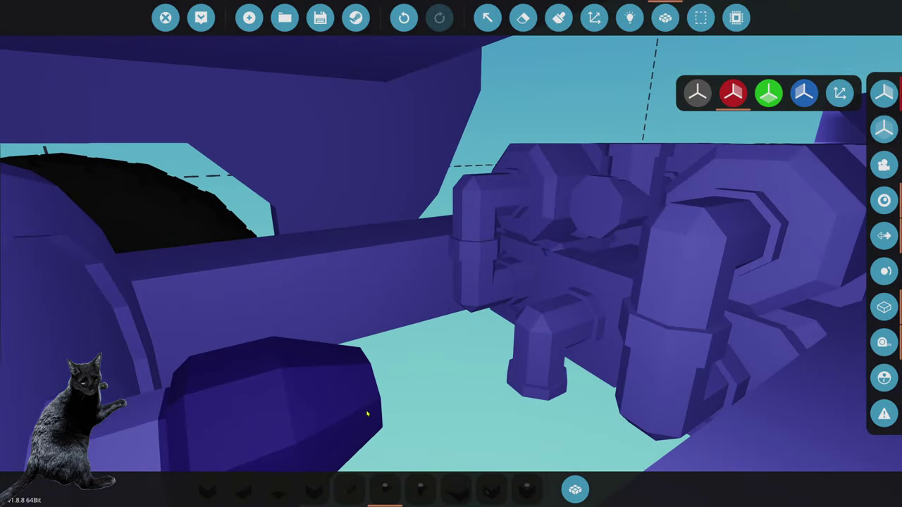
click(387, 489)
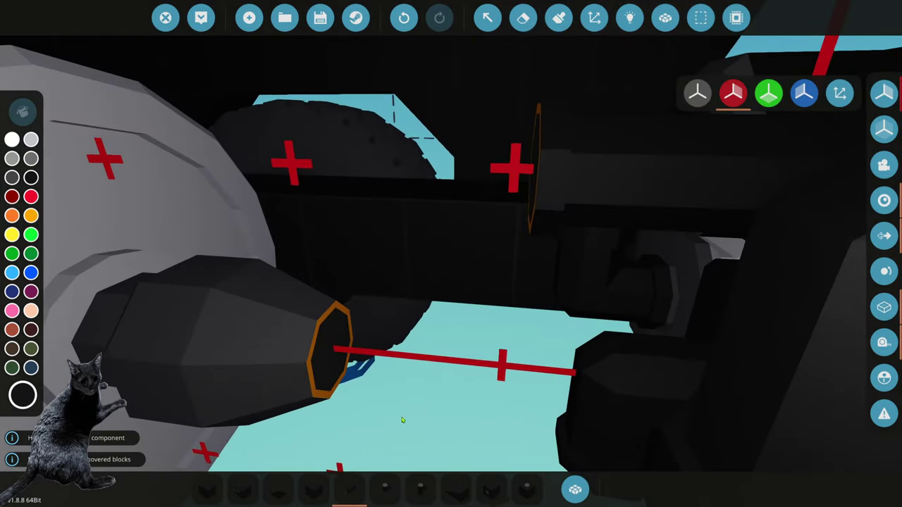
scroll(349, 357, down, 1)
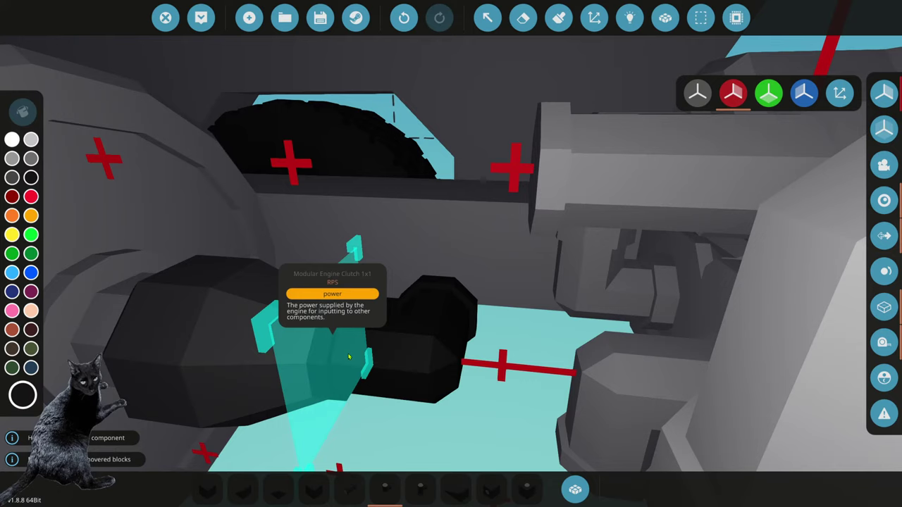
click(350, 355)
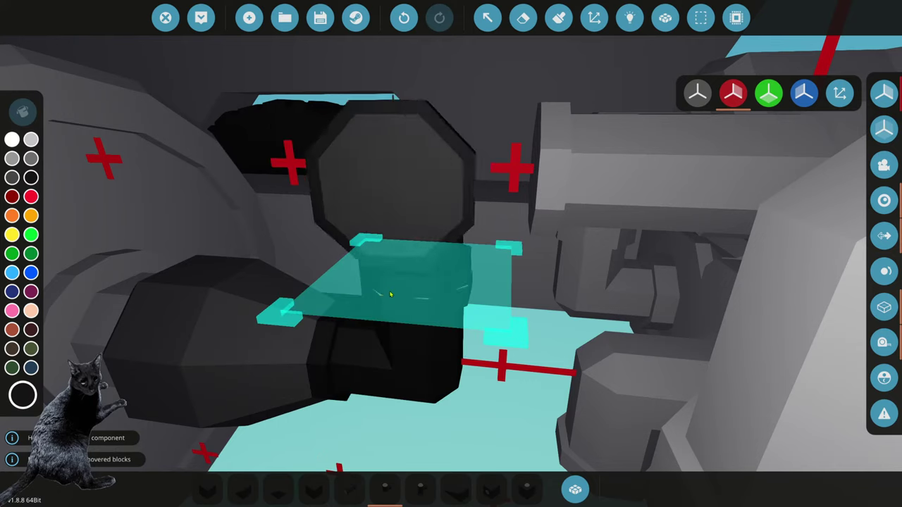
Place a black pipe T-piece on top of the clutch's elbow, in line with the pipe leading to the gearbox assembly
scroll(408, 297, down, 1)
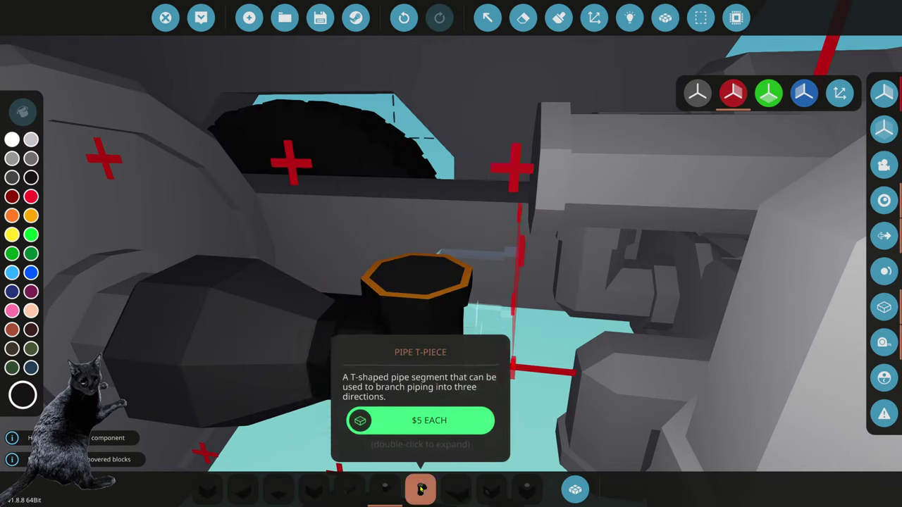
key(s)
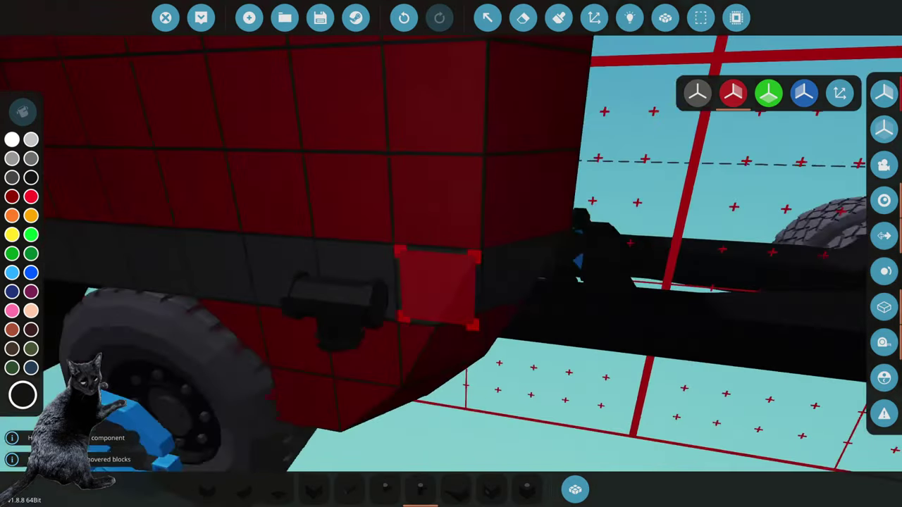
key(w)
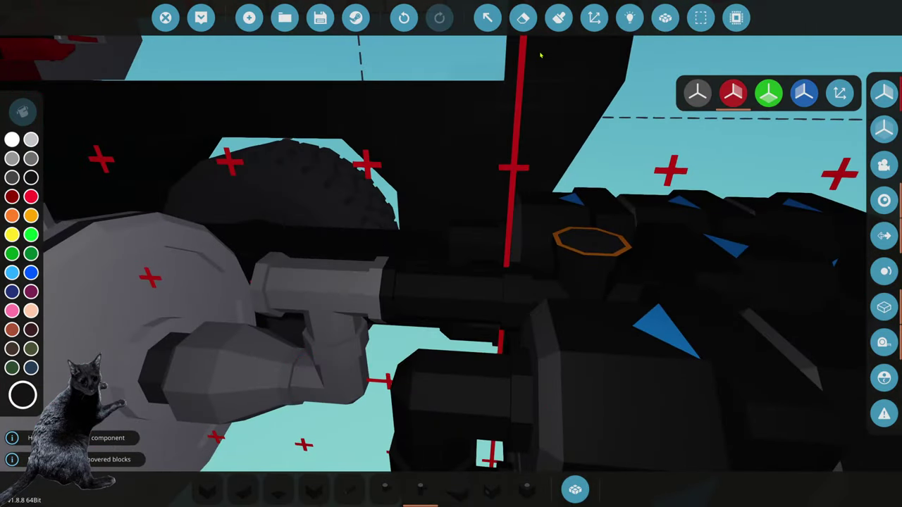
key(w)
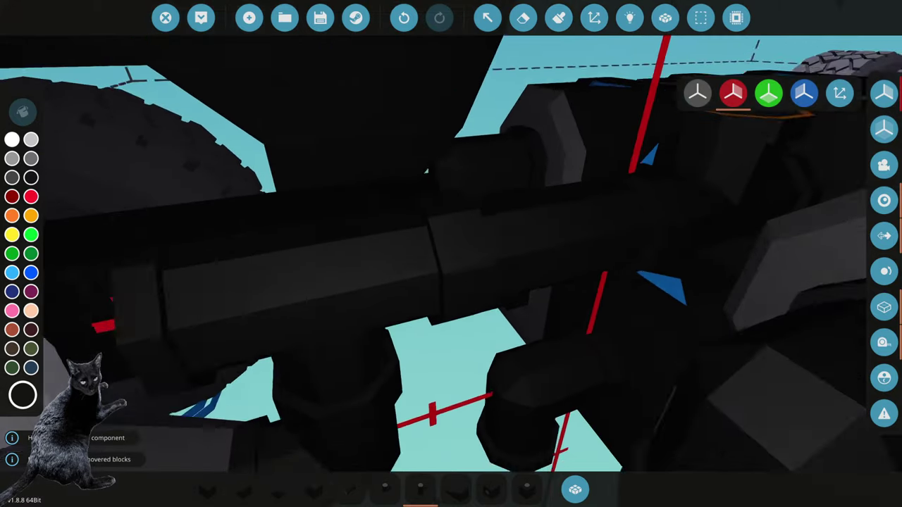
key(s)
key(w)
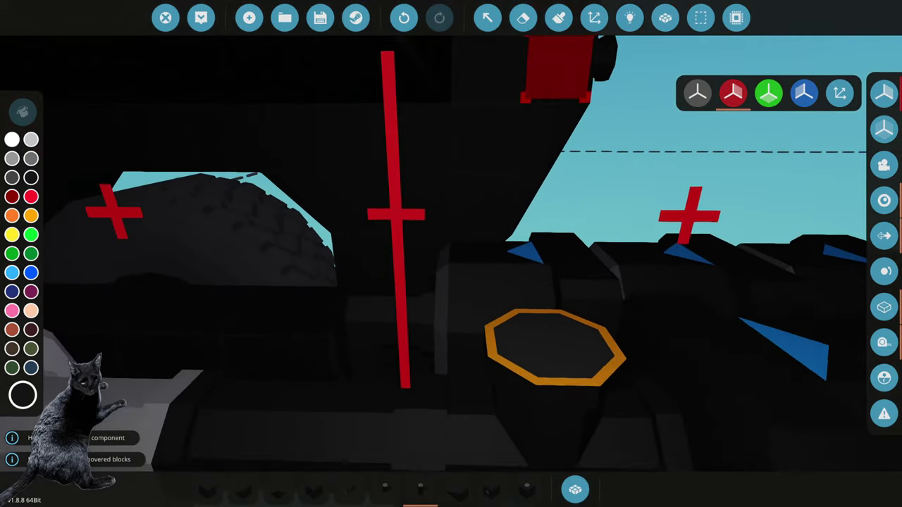
Erase the upward-opening T-piece at the front of the gearbox assembly and replace it with a straight pipe
click(523, 17)
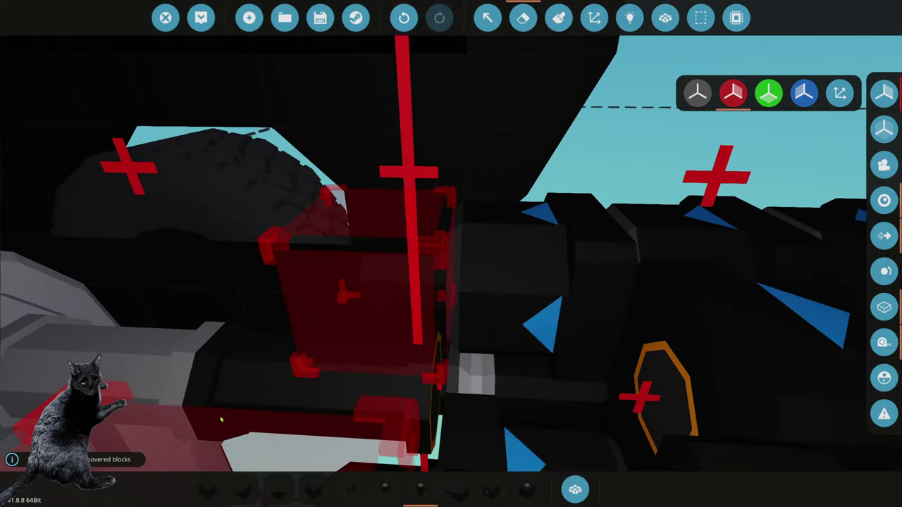
key(2)
key(5)
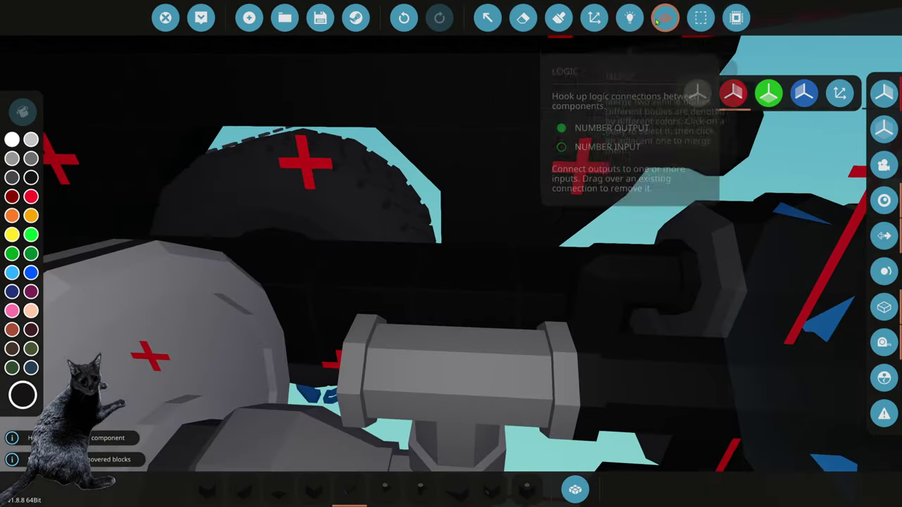
Merge the clutch and its new pipes with the truck's main body, and inspect the bodies around the engine and flywheel
click(665, 18)
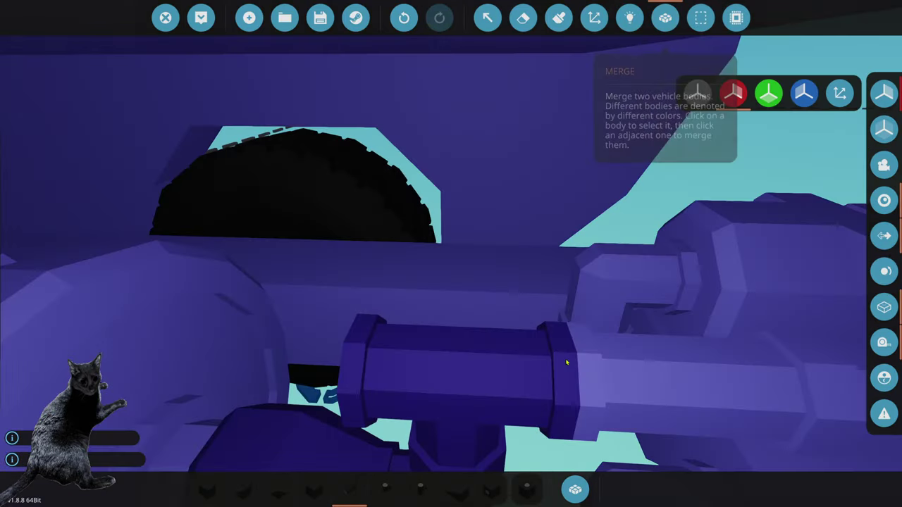
click(566, 362)
key(s)
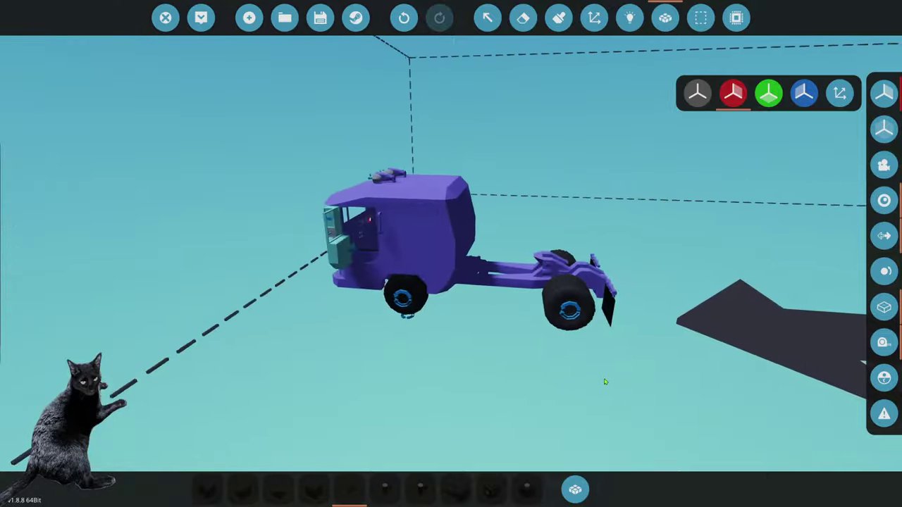
key(w)
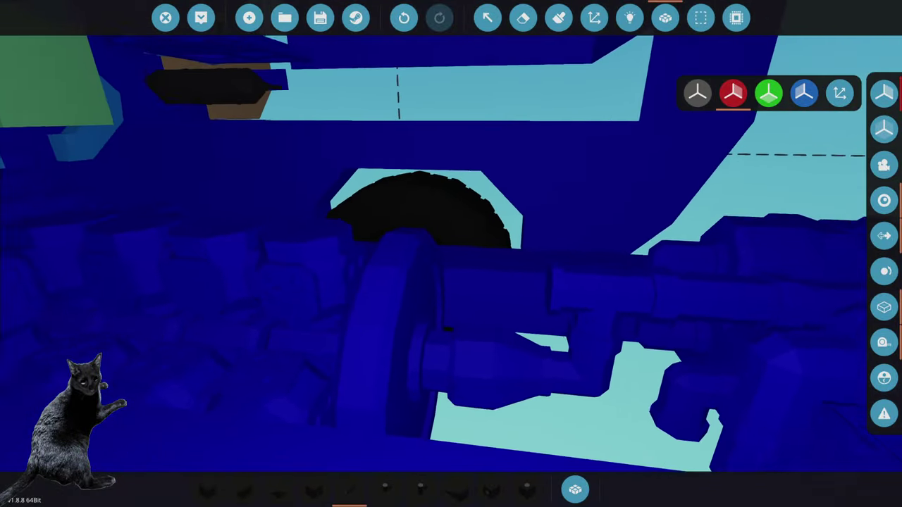
key(w)
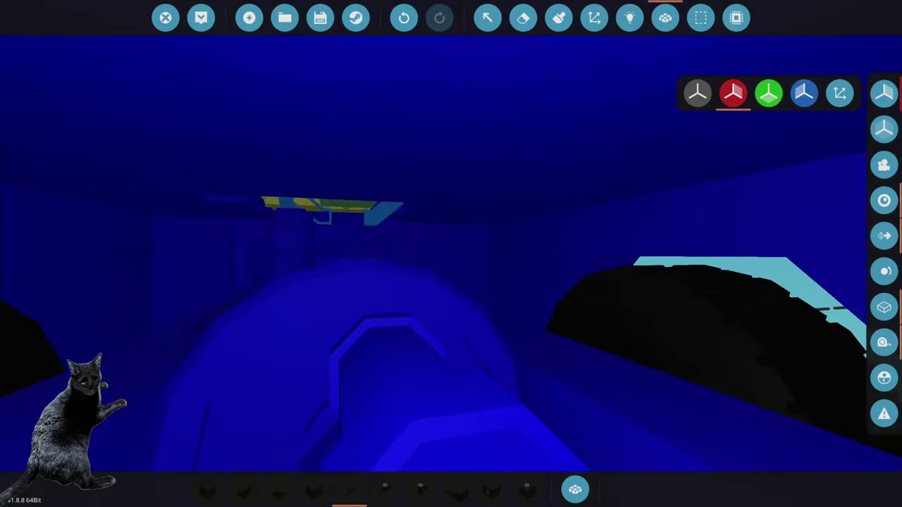
key(w)
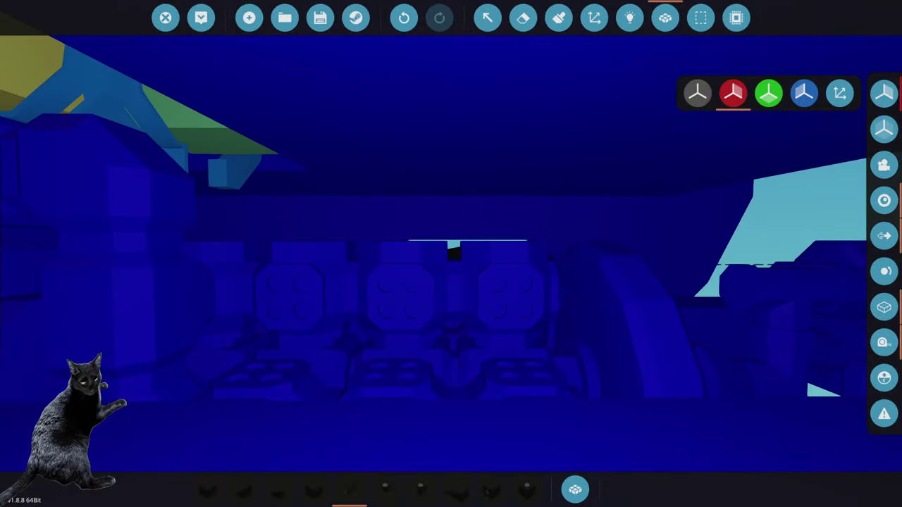
key(w)
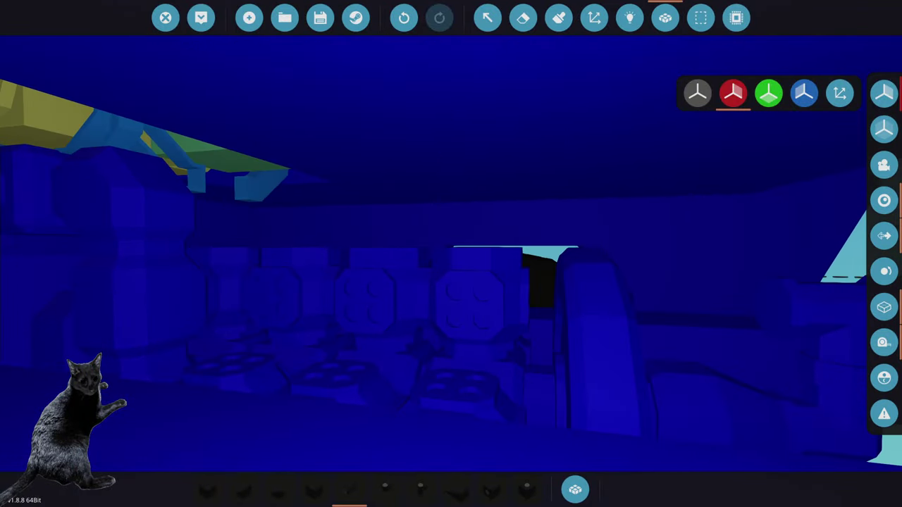
key(s)
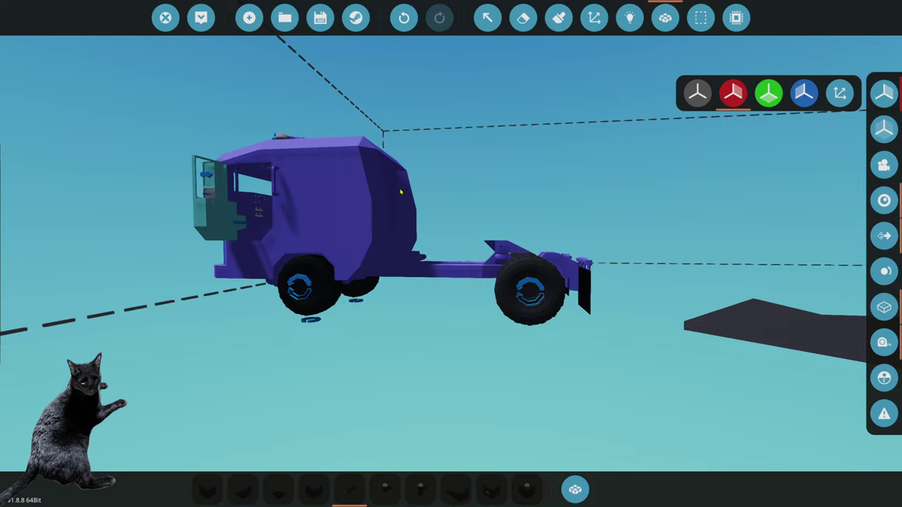
Undo the last block placement and lay a row of black basic blocks along one side of the gearbox assembly behind the cab
click(558, 18)
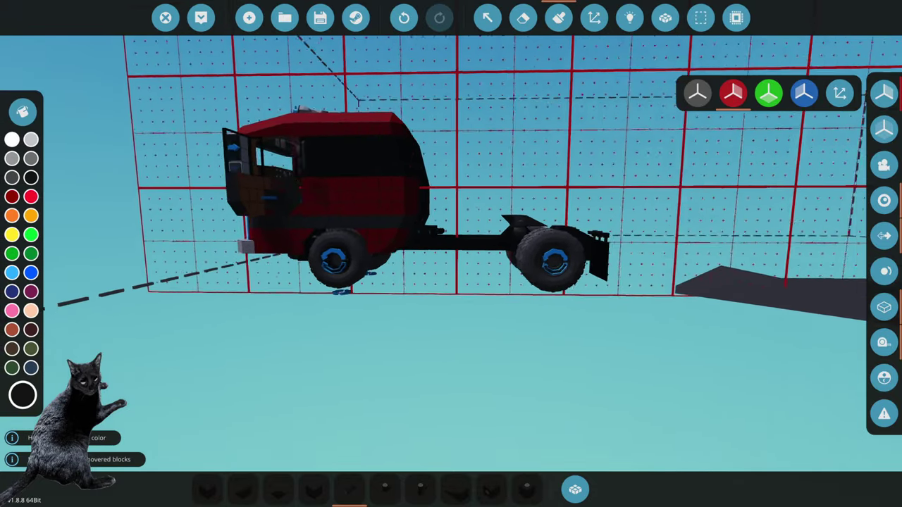
key(w)
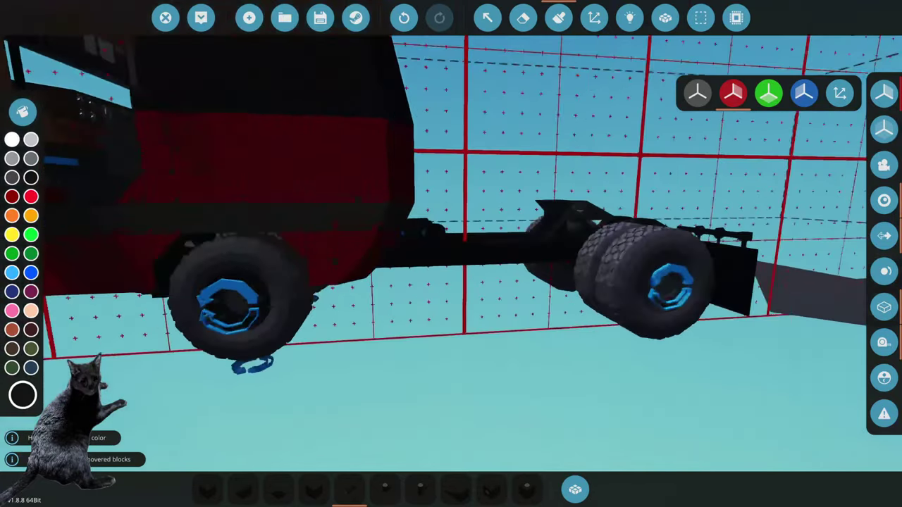
key(w)
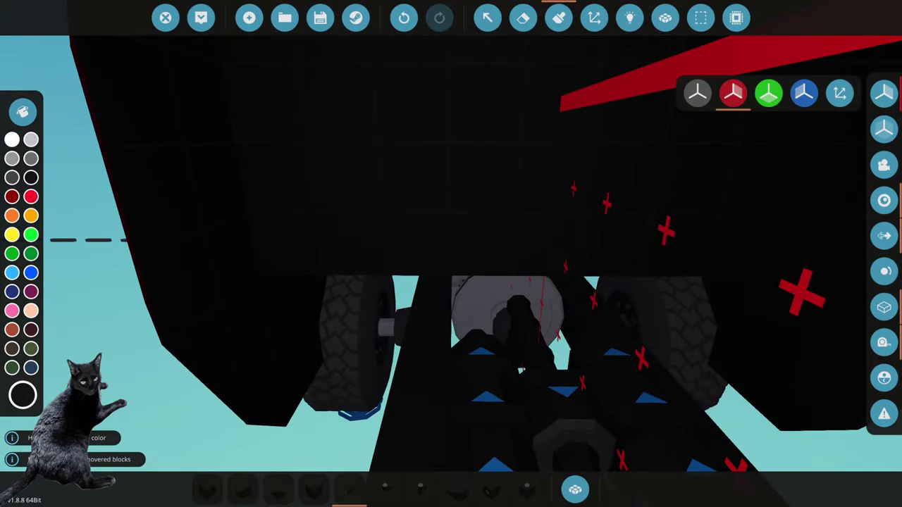
key(w)
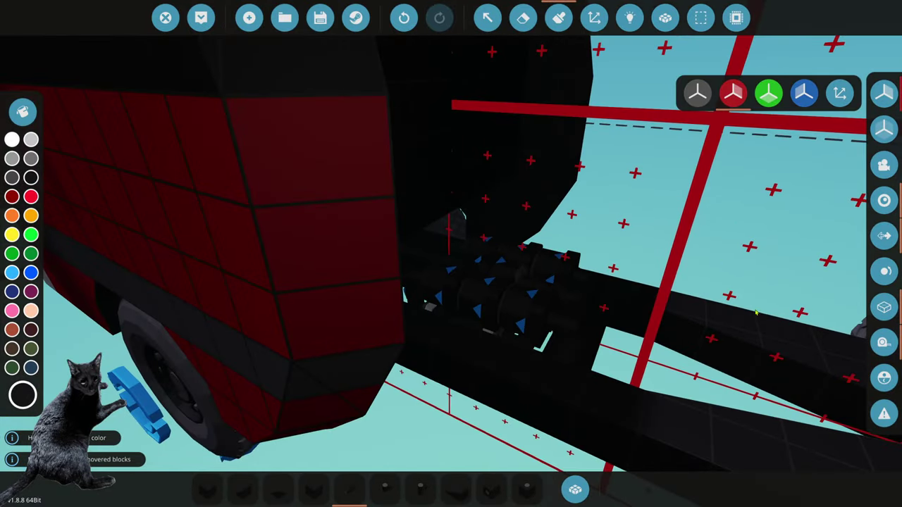
key(w)
scroll(367, 273, down, 2)
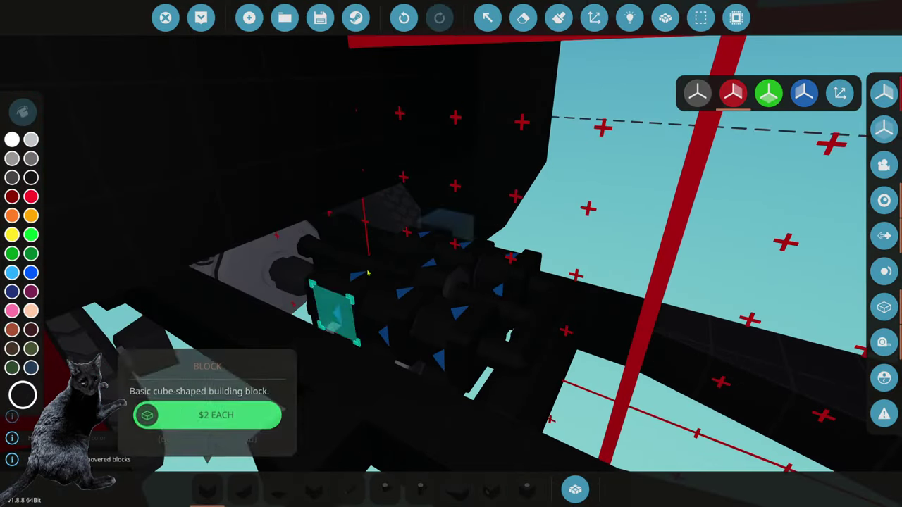
key(s)
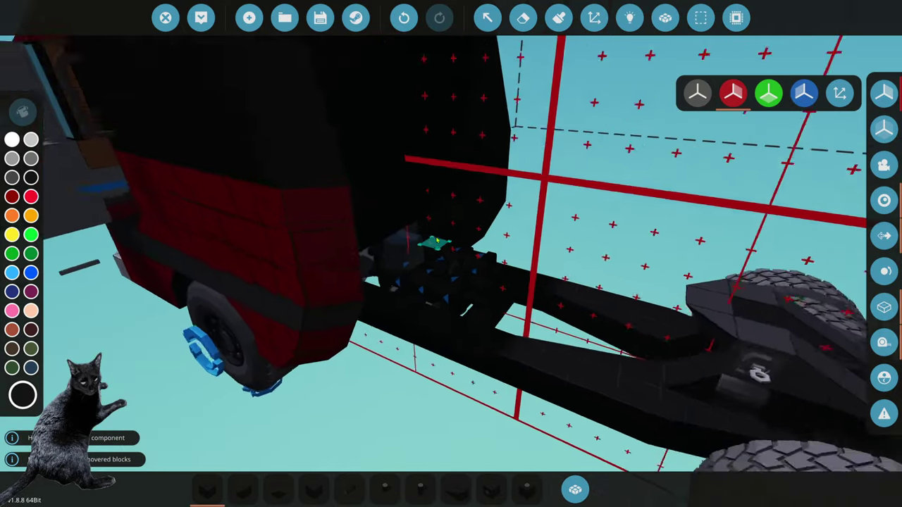
key(w)
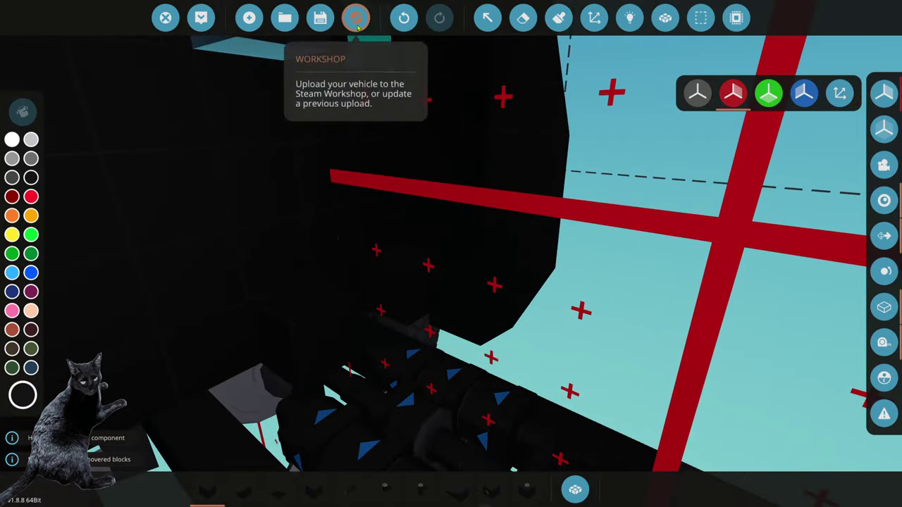
click(404, 17)
key(q)
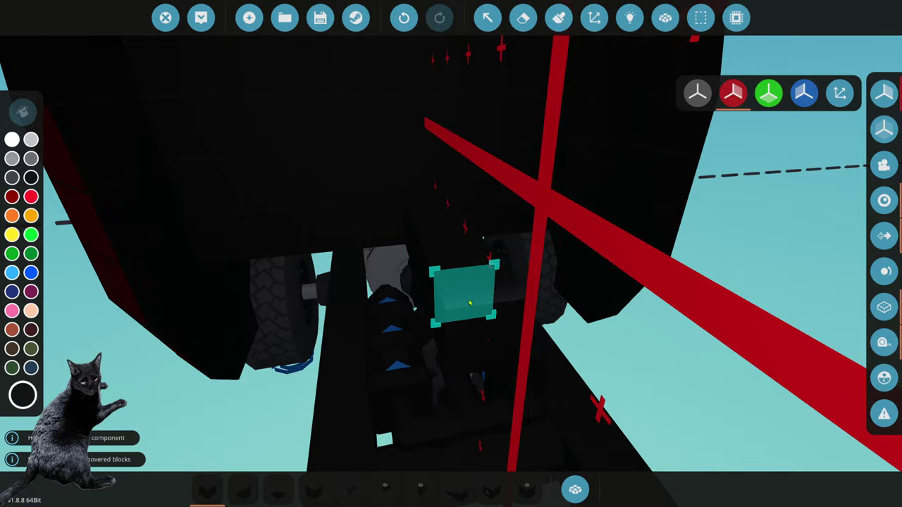
key(e)
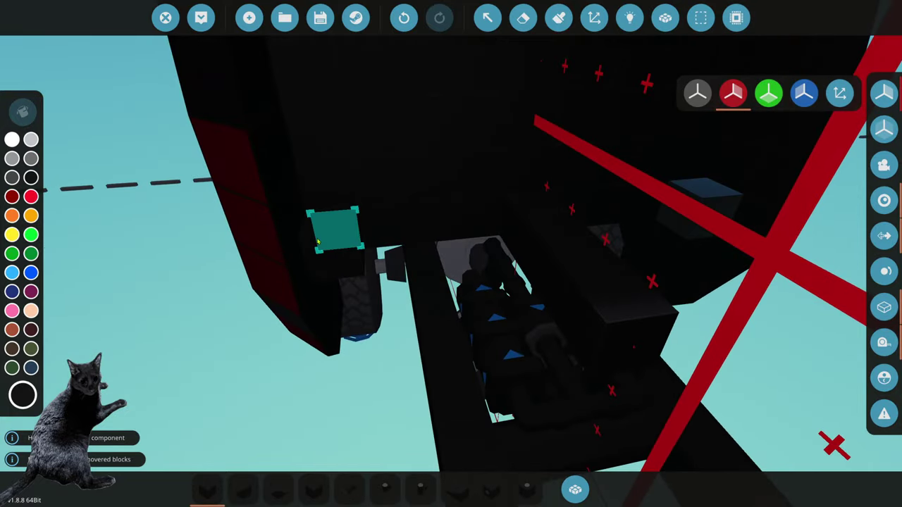
Try to cover the gearbox assembly behind the cab with a layer of black blocks, and undo that placement
key(q)
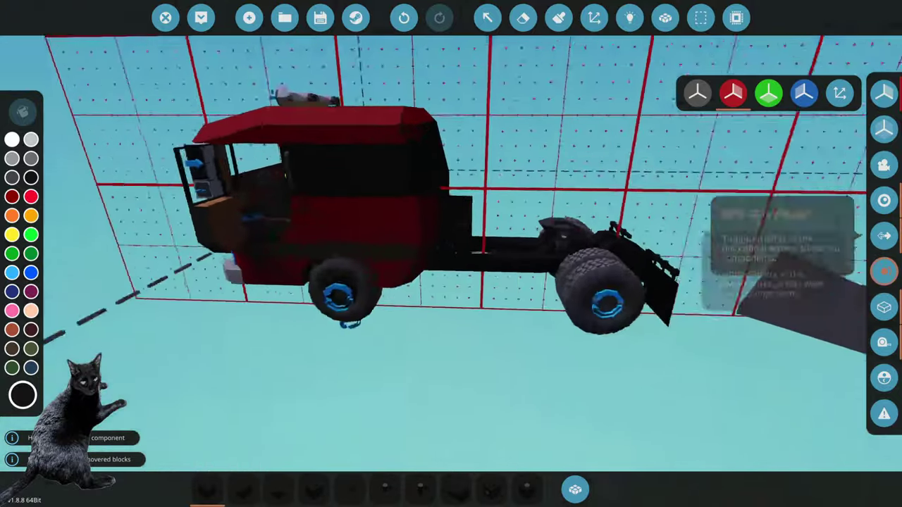
key(q)
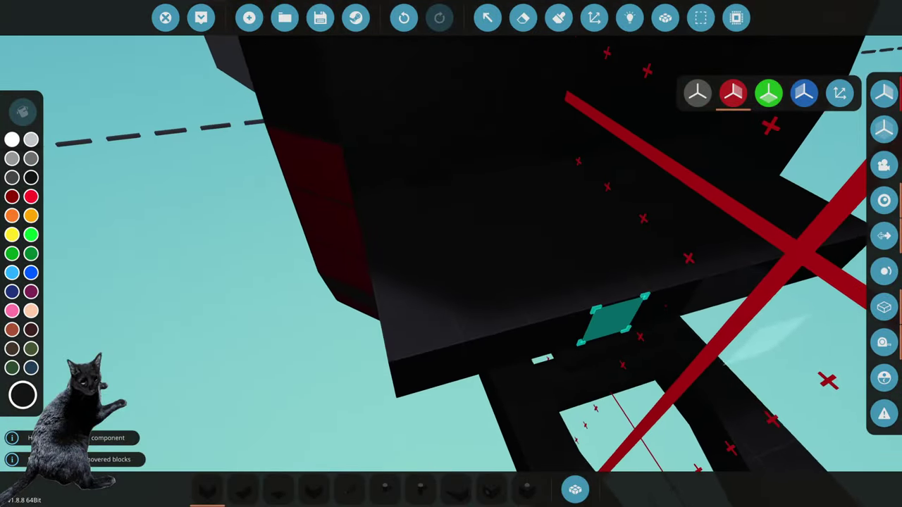
click(416, 13)
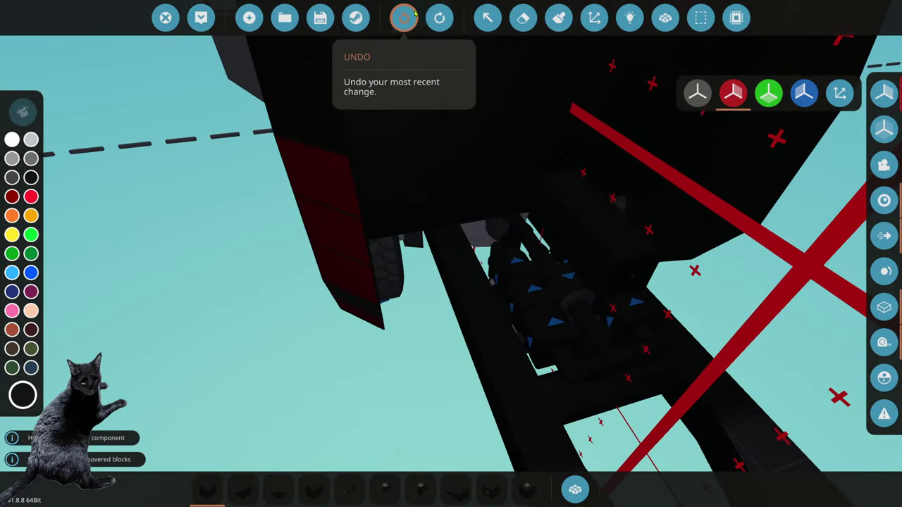
Inspect the underside of the chassis and its wheel mounts, and check the component inventory
key(q)
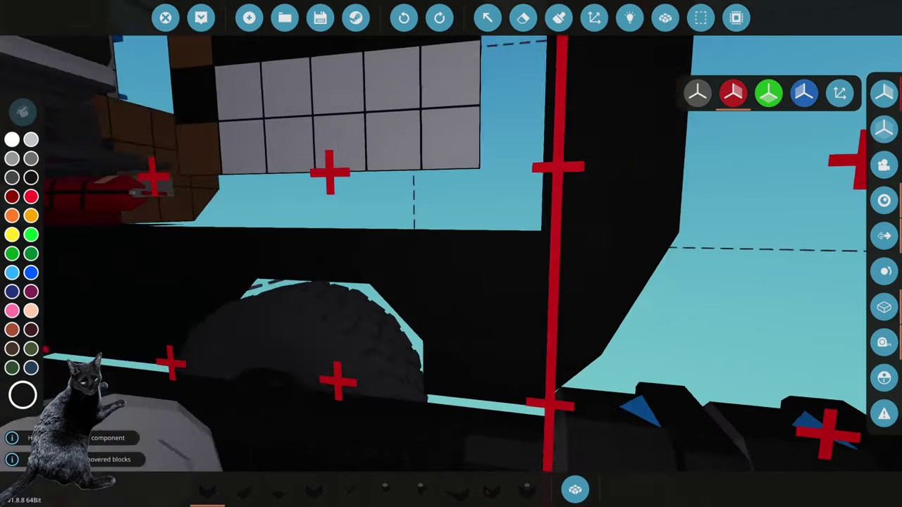
key(q)
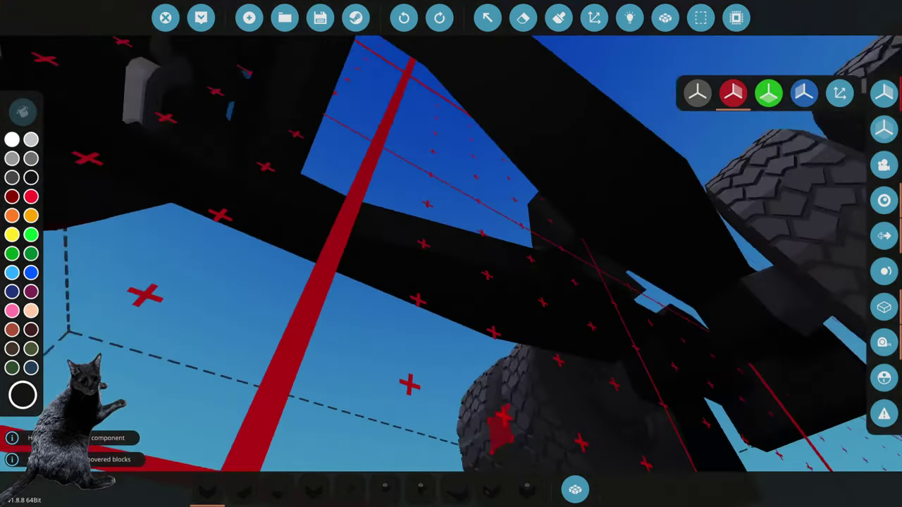
key(q)
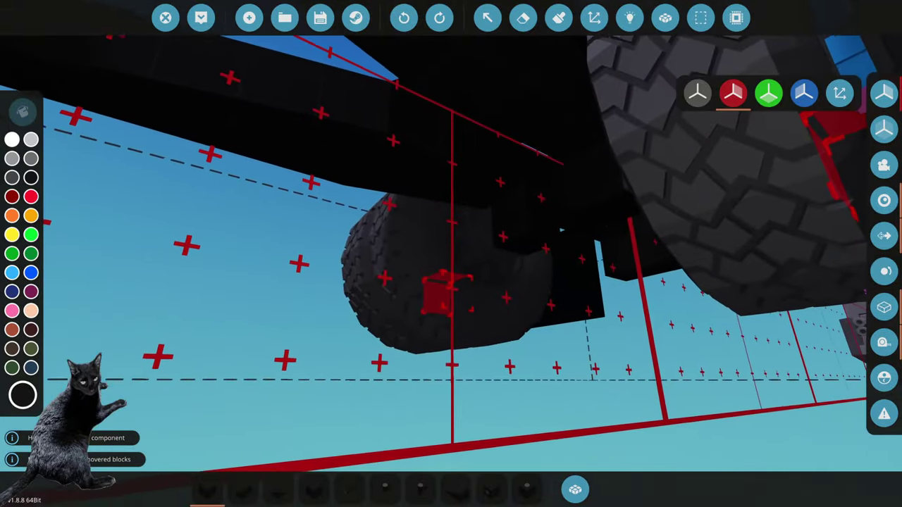
key(q)
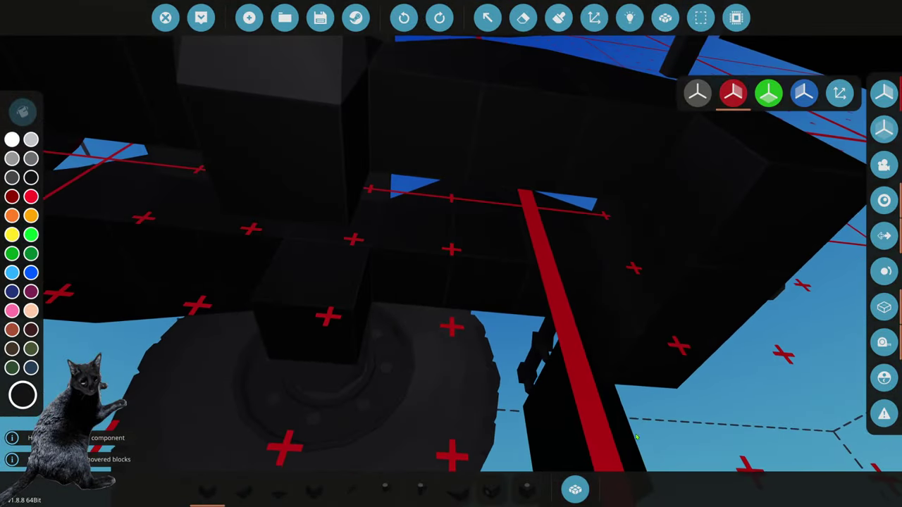
click(570, 495)
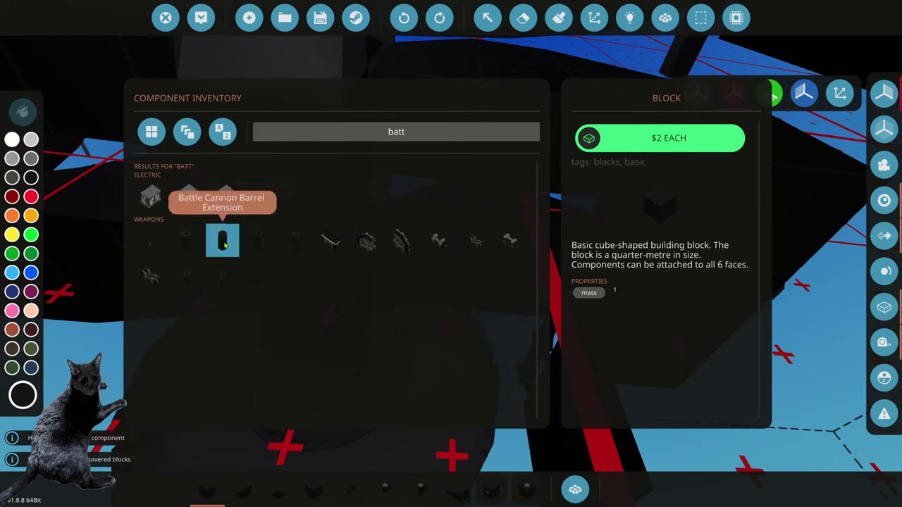
click(575, 489)
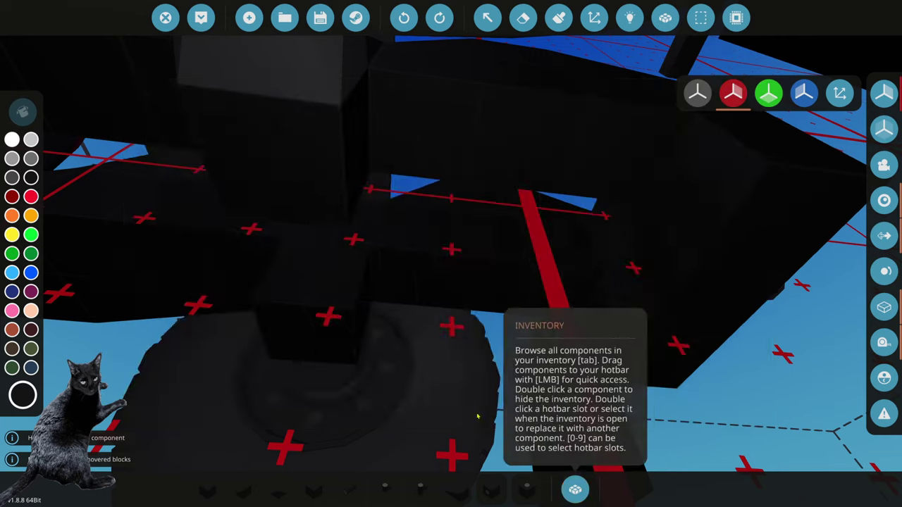
key(q)
click(568, 491)
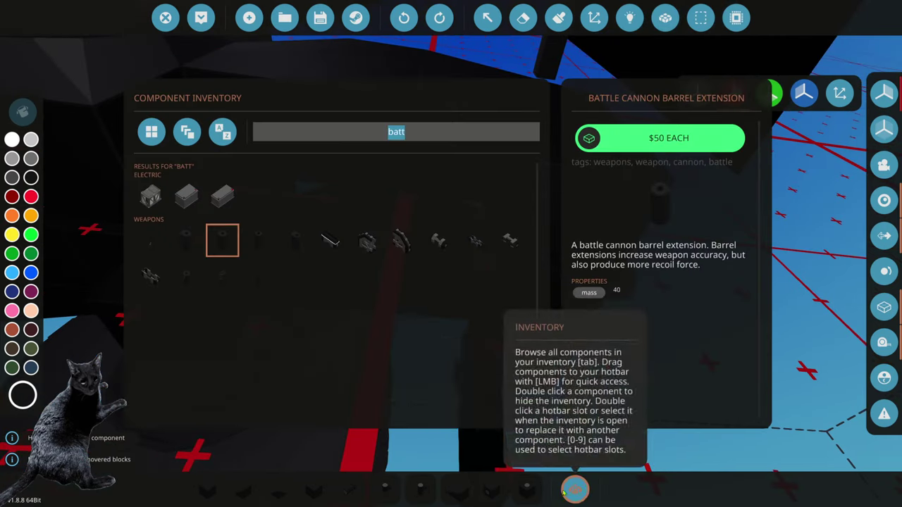
click(568, 492)
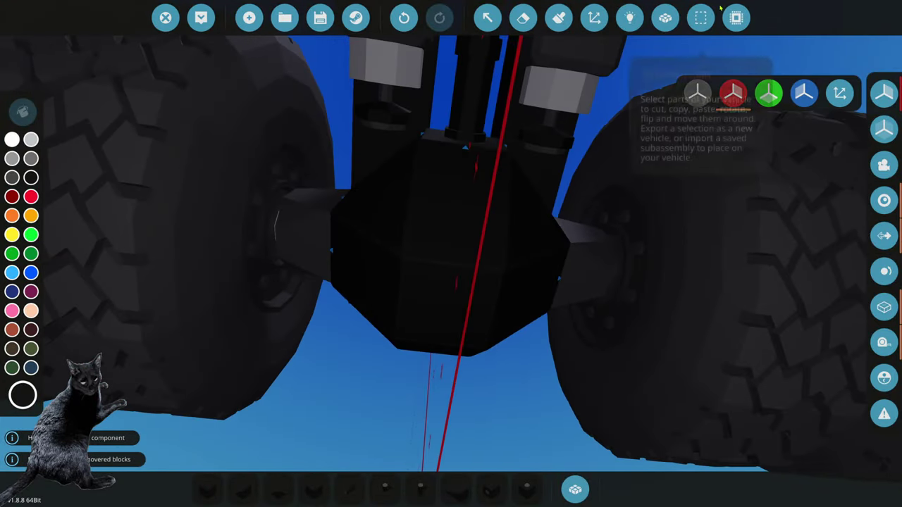
Try to move the rear axle's black block housing along the chassis towards the cab using a resized selection grid
click(705, 14)
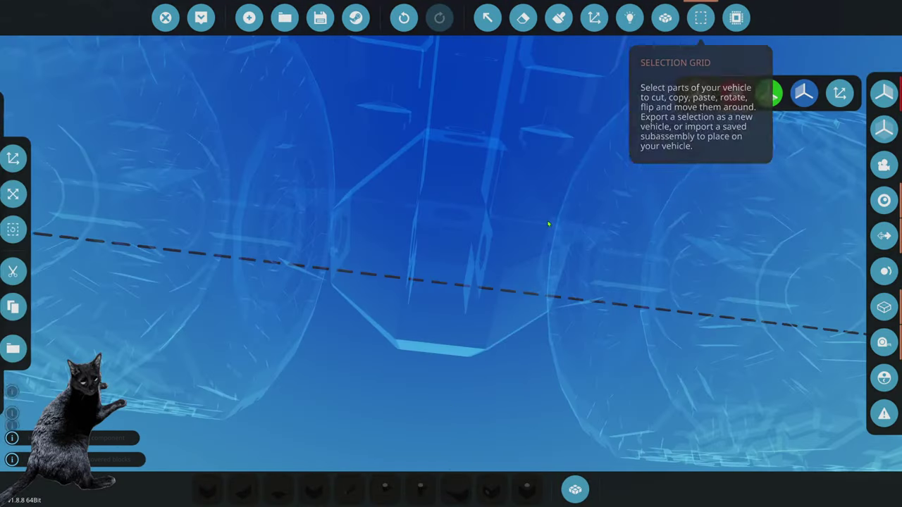
click(474, 280)
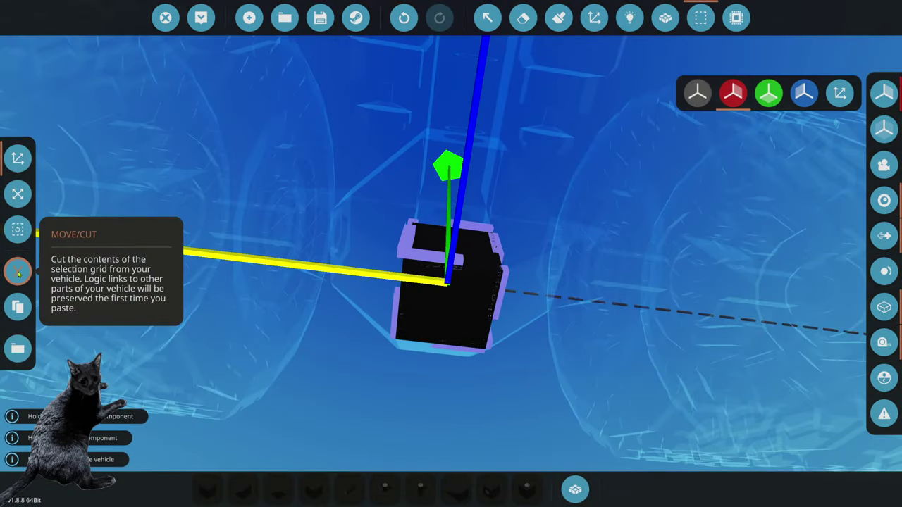
click(18, 194)
drag(289, 263, 515, 173)
scroll(367, 254, down, 5)
scroll(549, 238, up, 8)
scroll(535, 226, down, 3)
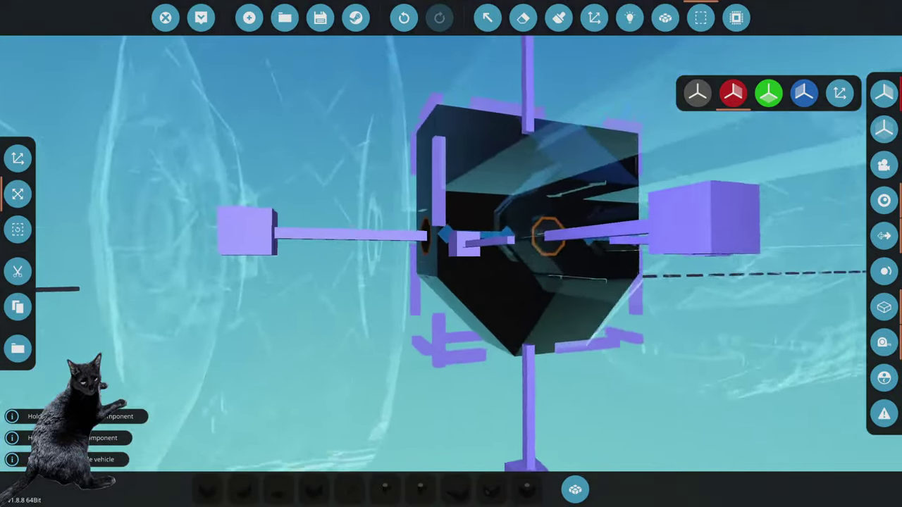
scroll(515, 172, down, 2)
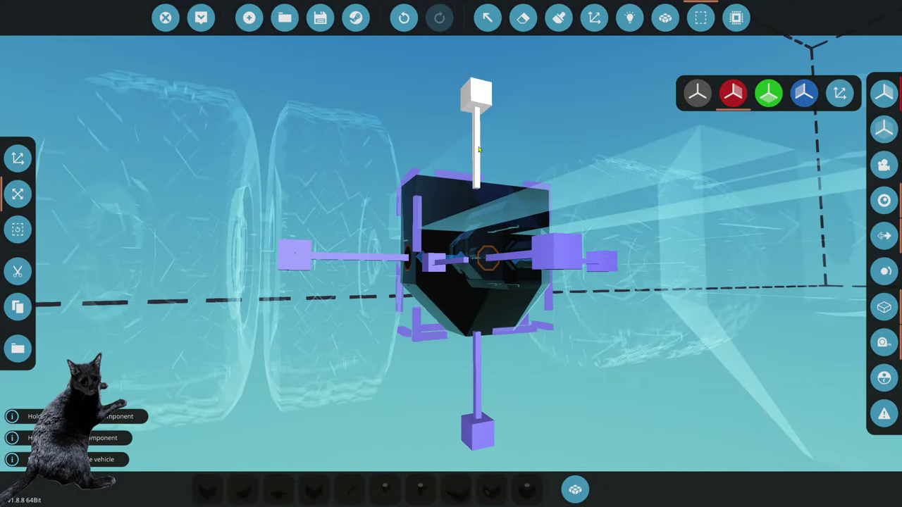
drag(478, 149, 267, 187)
click(18, 229)
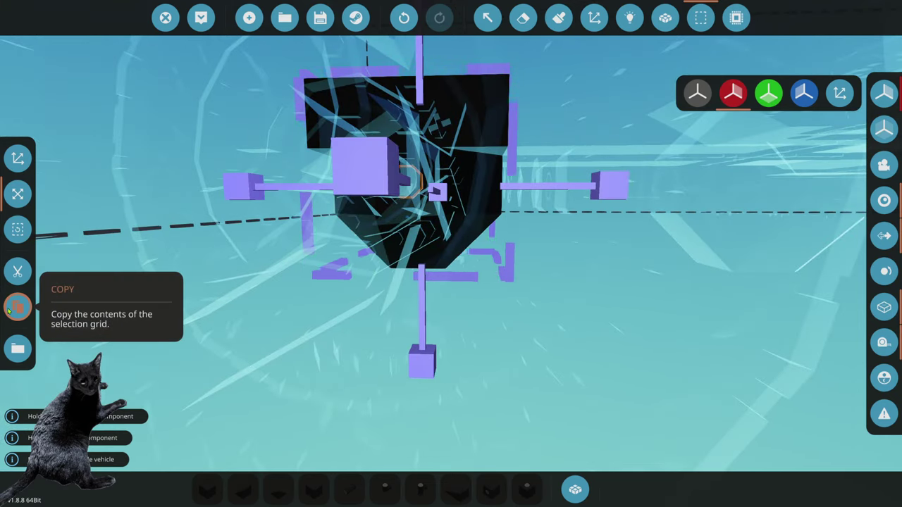
click(17, 271)
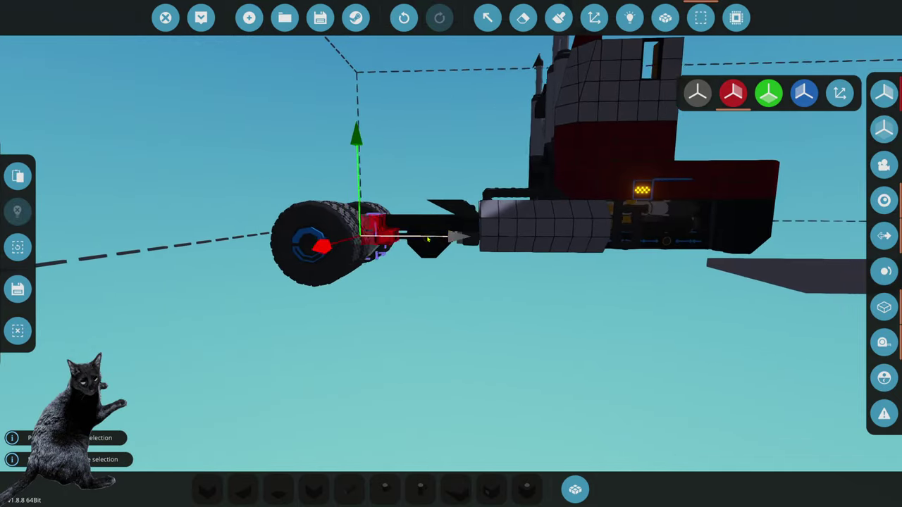
drag(427, 240, 518, 243)
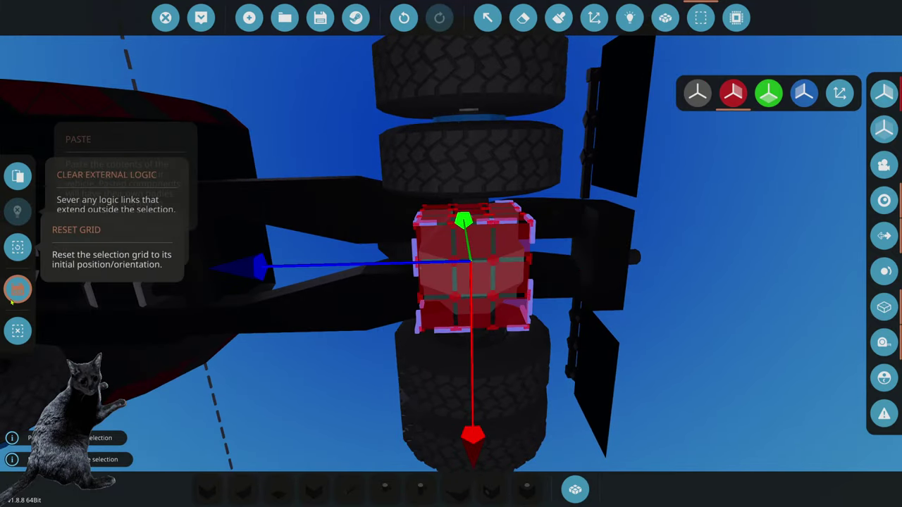
click(18, 330)
Inspect which merged bodies the rear axle housing and the chassis rails belong to
click(665, 18)
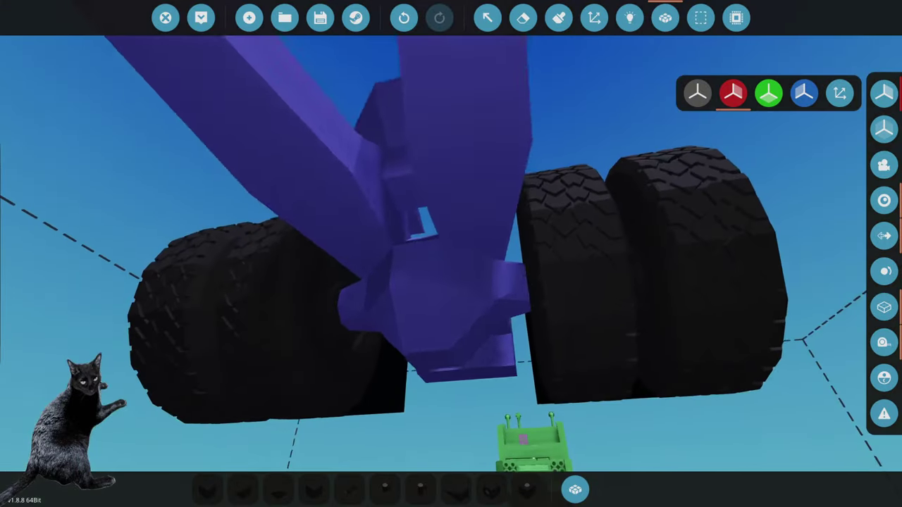
click(592, 496)
click(592, 496)
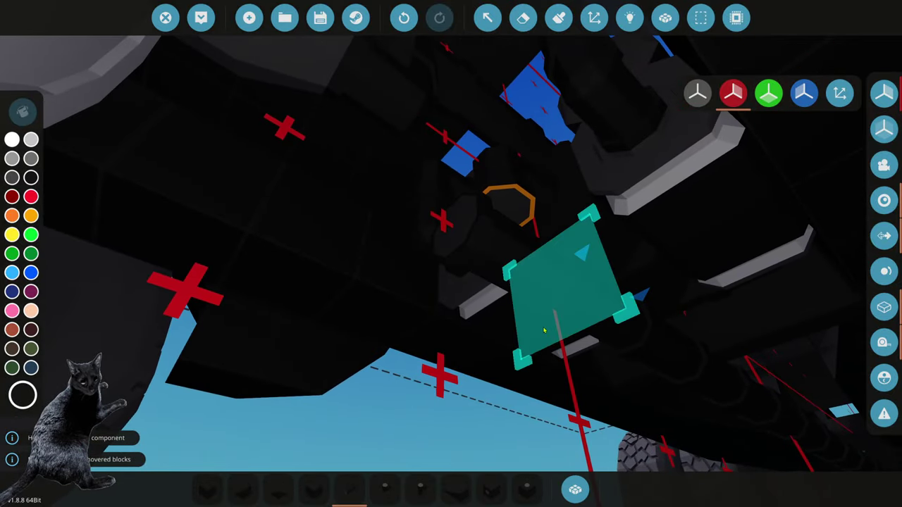
Search the component inventory for pipes and try a T-piece and a straight pipe at the gearbox assembly's front end
click(423, 495)
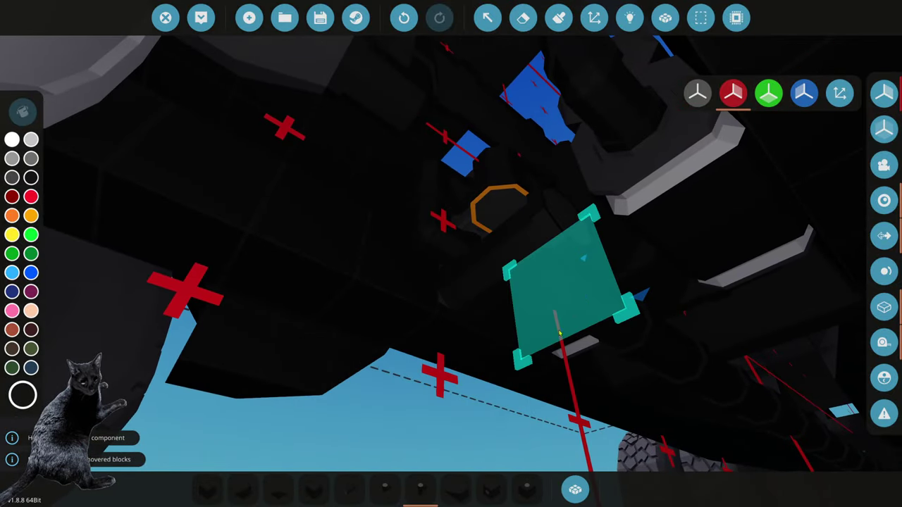
click(575, 491)
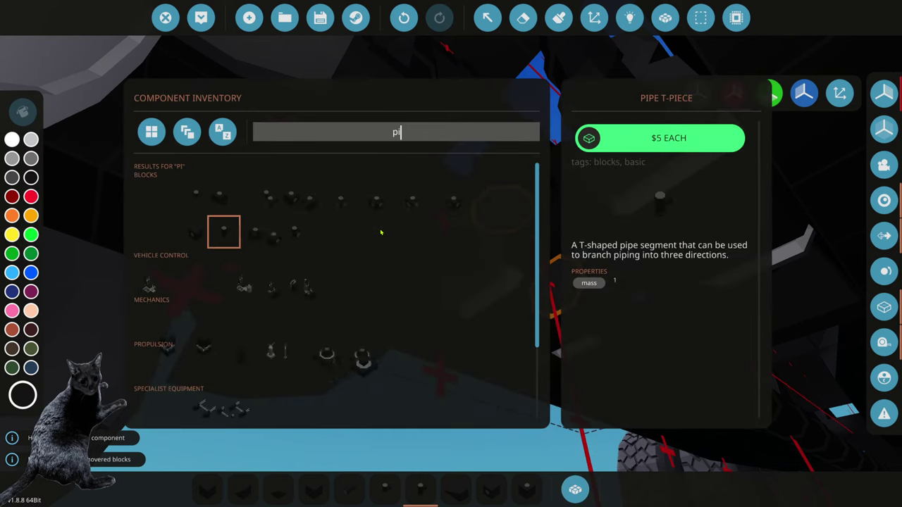
click(576, 492)
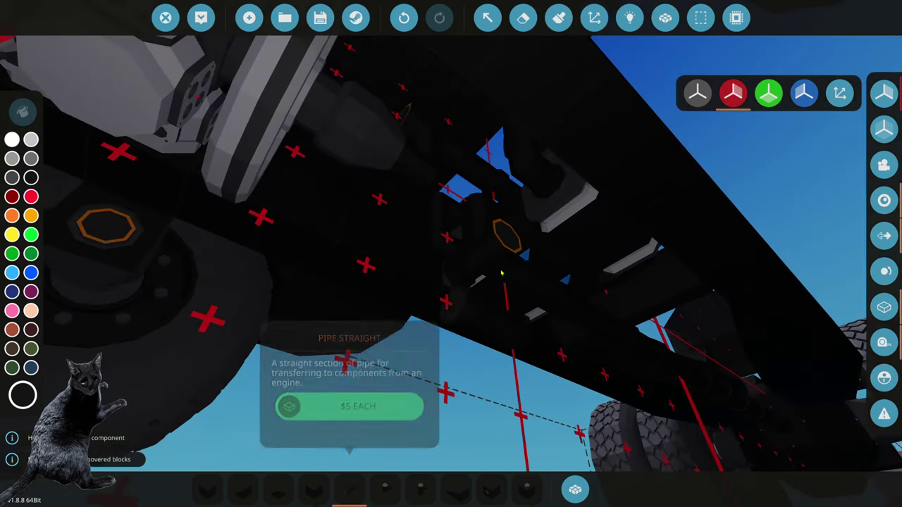
scroll(547, 262, up, 5)
scroll(635, 301, down, 5)
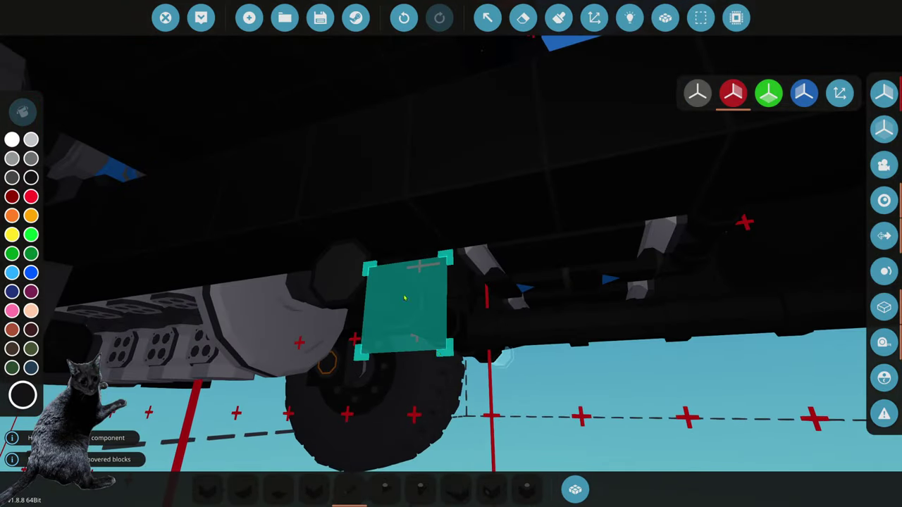
Try erasing a black block beside the gearbox assembly's front pipe and fitting a different pipe piece there, and undo the changes
click(523, 18)
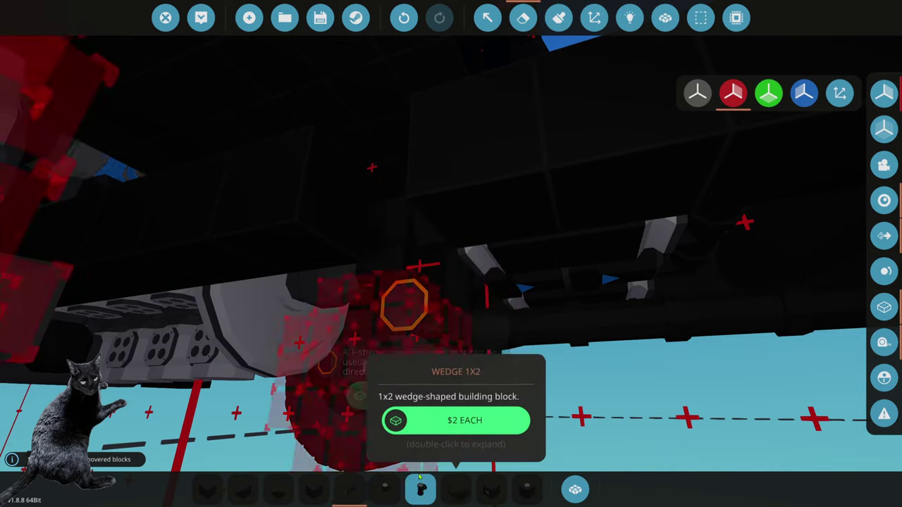
click(384, 488)
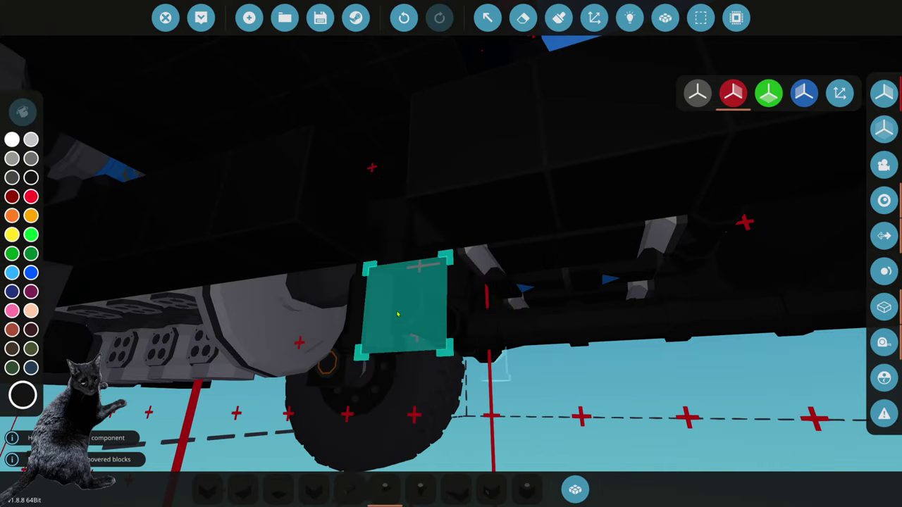
key(a)
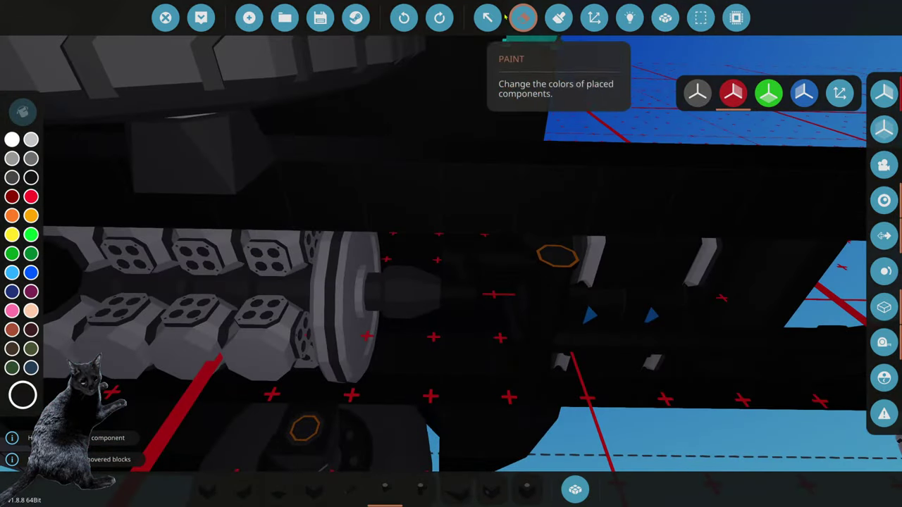
click(407, 20)
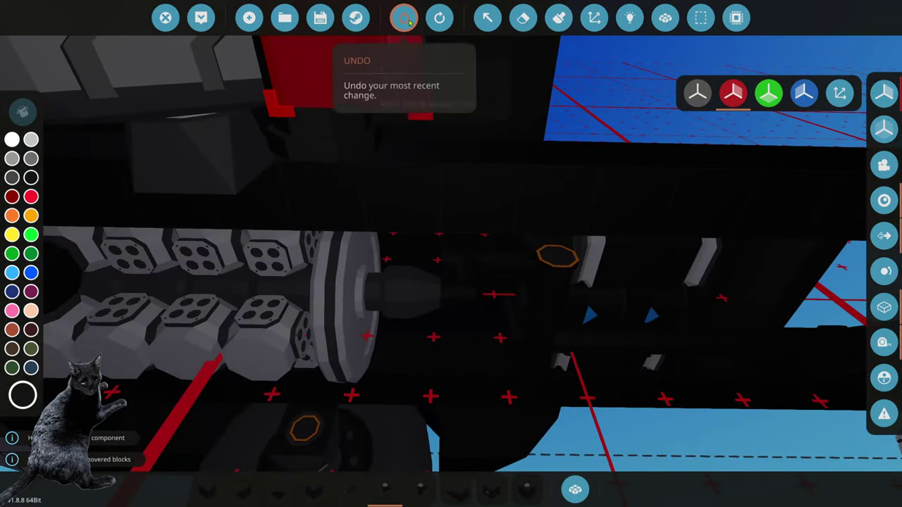
Extend black piping from the gearbox assembly's front towards the clutch with straight pipes and a T-piece that branches off beside the clutch
click(412, 496)
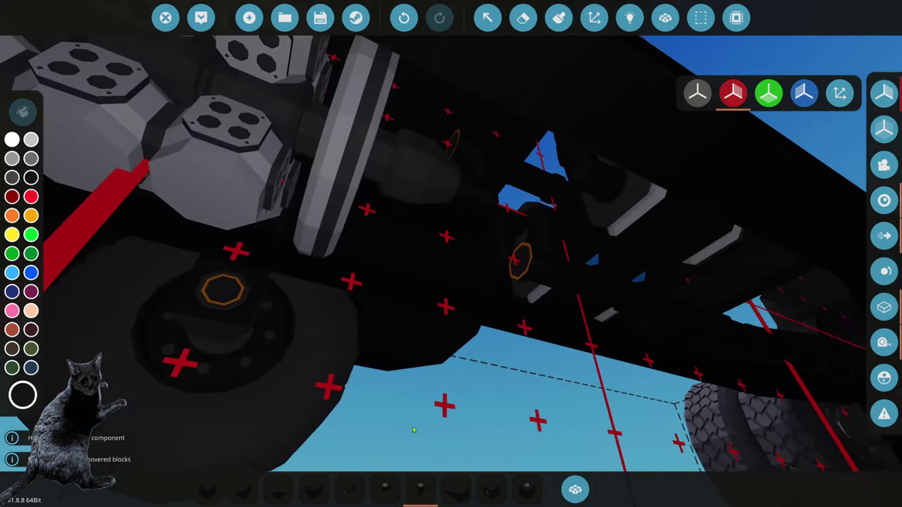
click(384, 489)
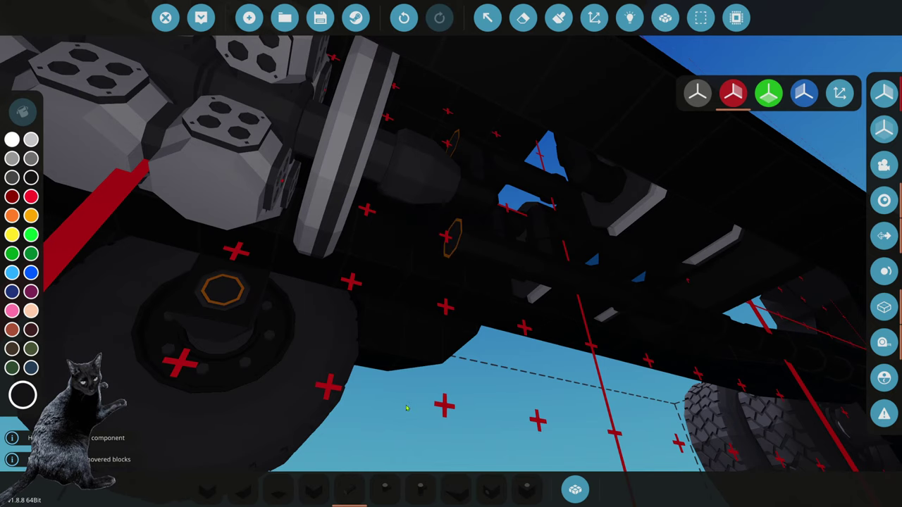
key(7)
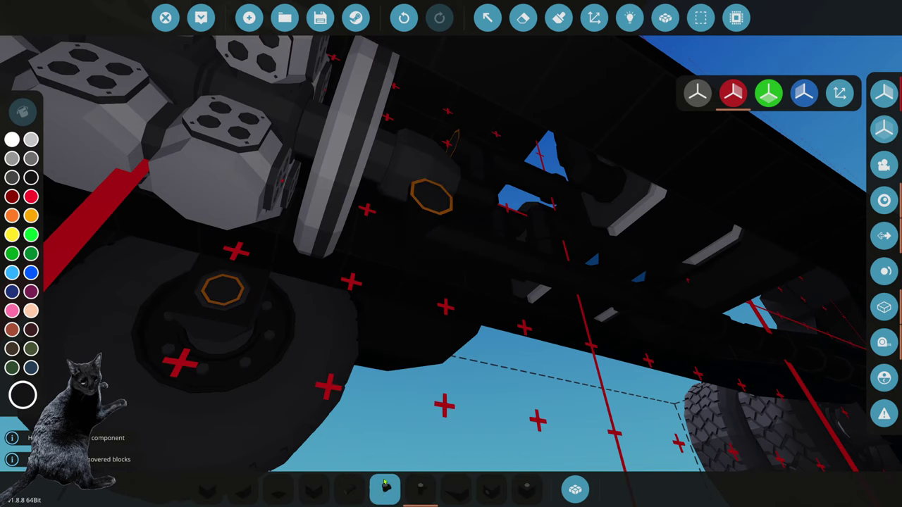
click(348, 489)
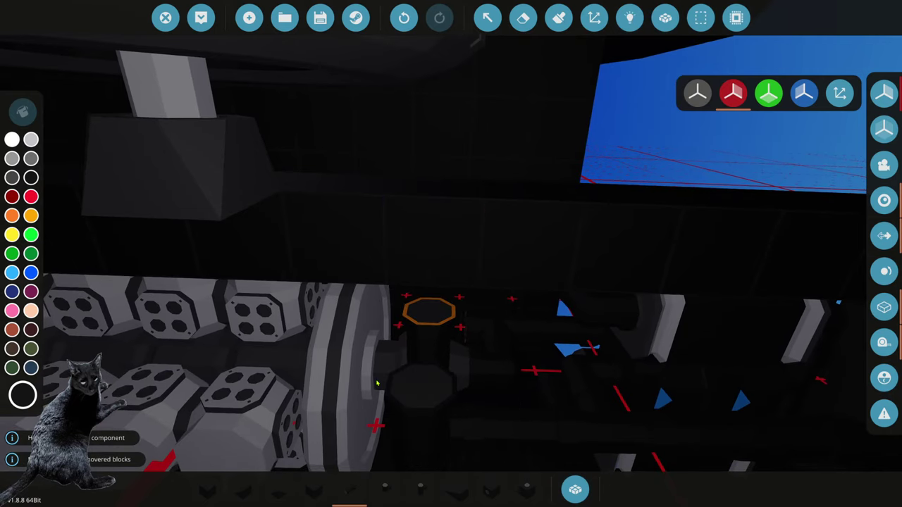
Link the front wheel's suspension mount to the T-piece beside the clutch with a corner pipe, a straight pipe and a second corner pipe
key(9)
key(0)
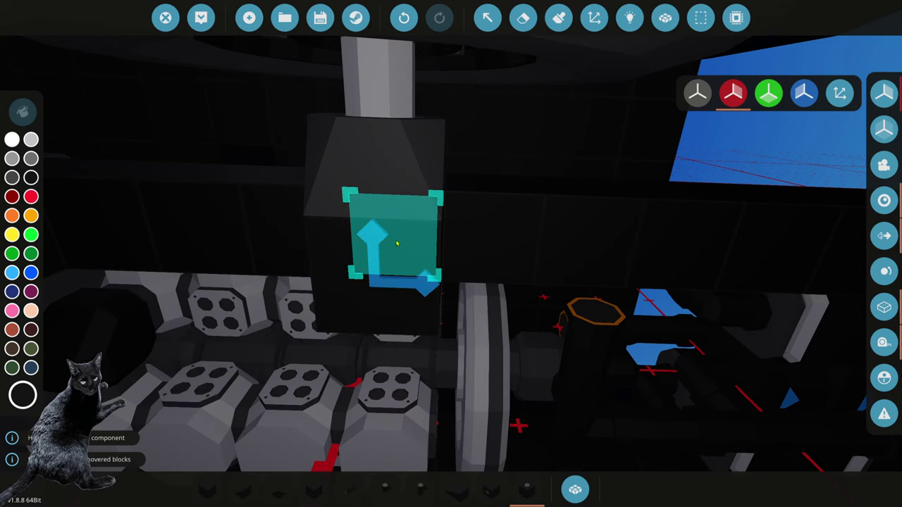
click(397, 243)
key(d)
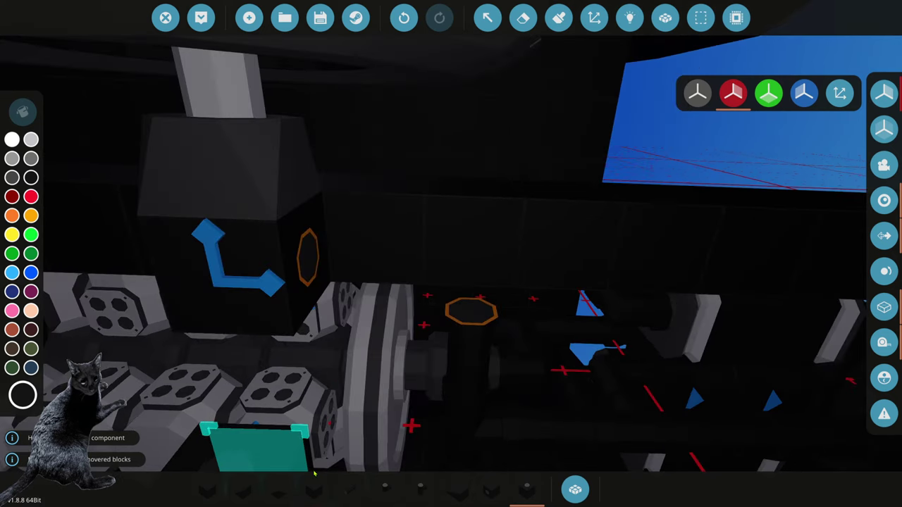
key(6)
key(9)
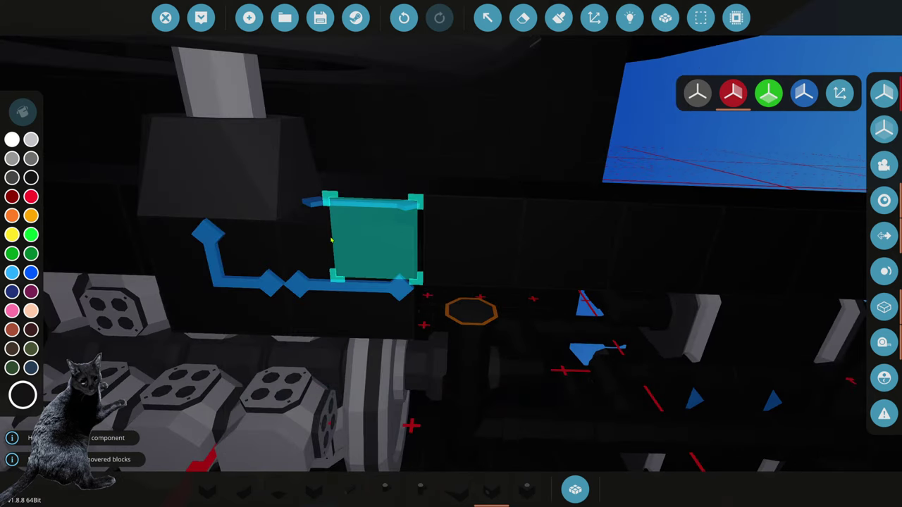
click(331, 241)
key(d)
key(0)
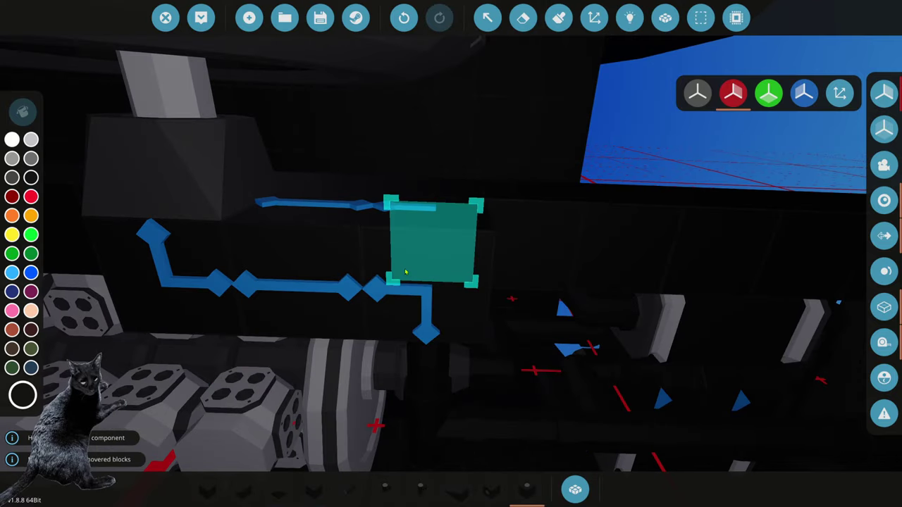
key(s)
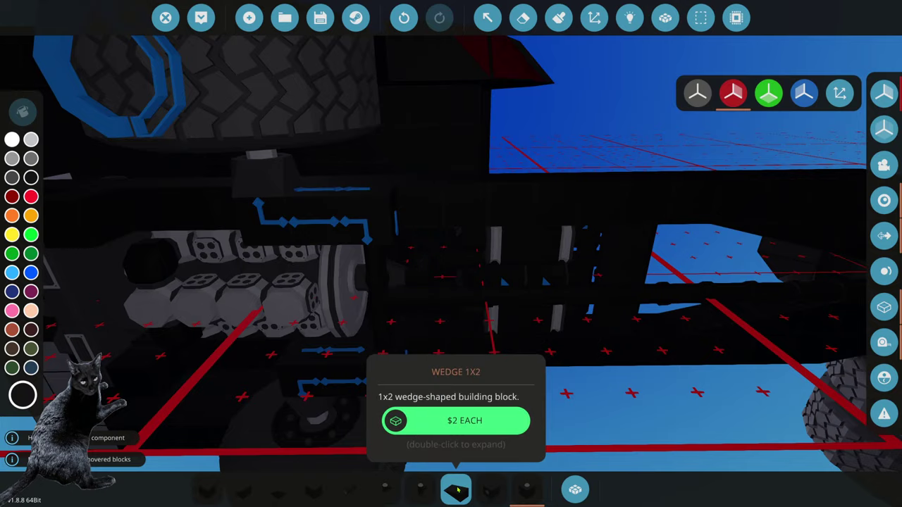
click(456, 488)
key(a)
key(a)
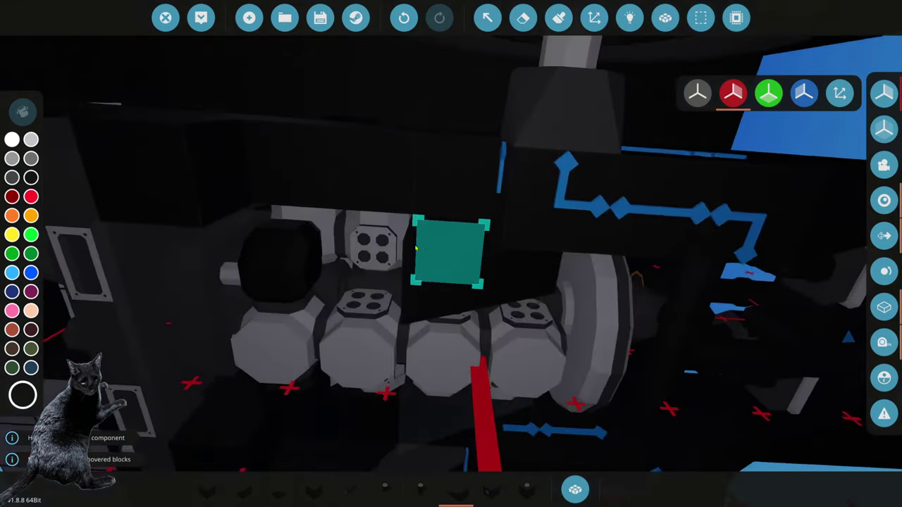
key(a)
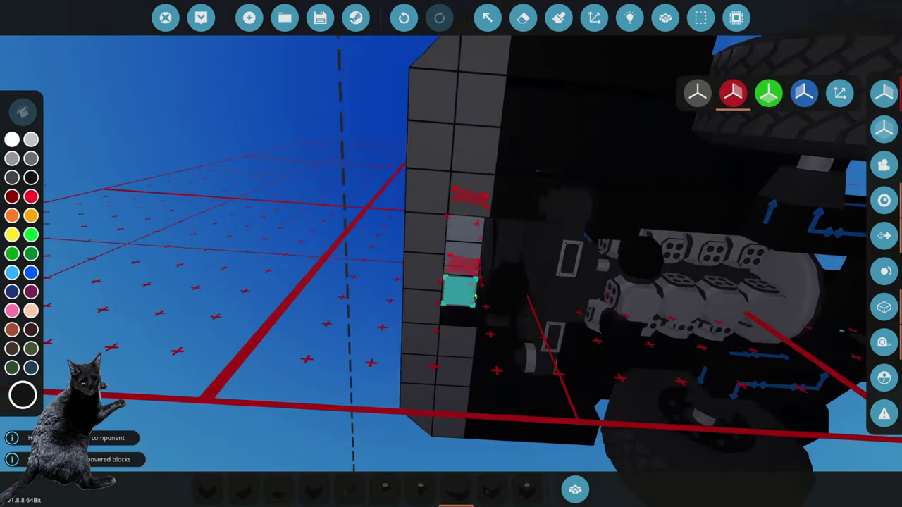
key(a)
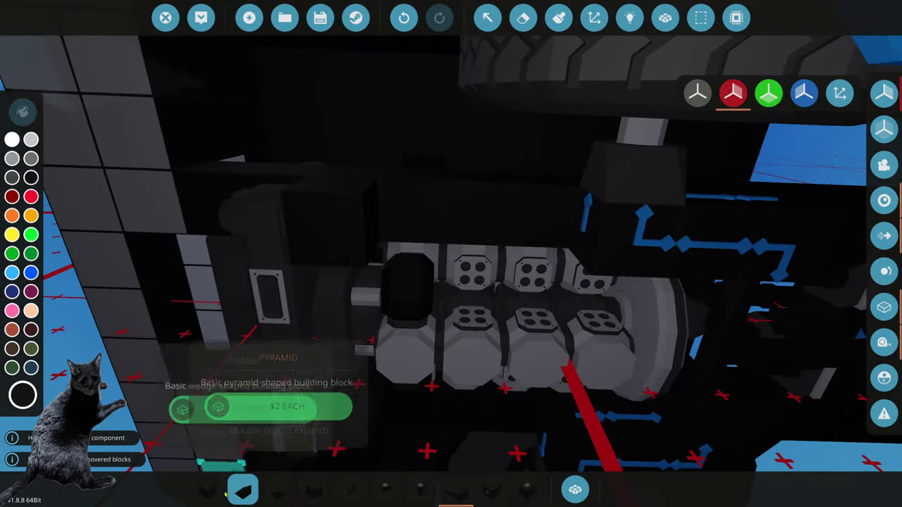
click(226, 494)
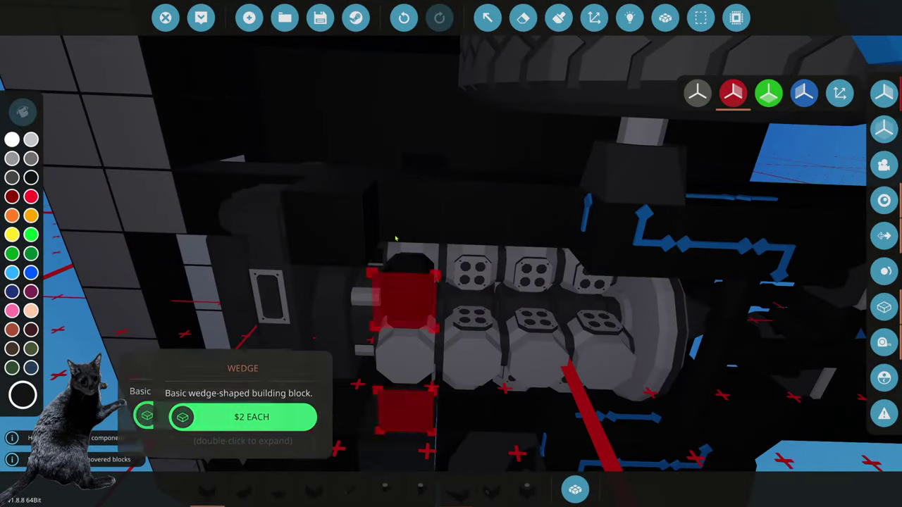
key(a)
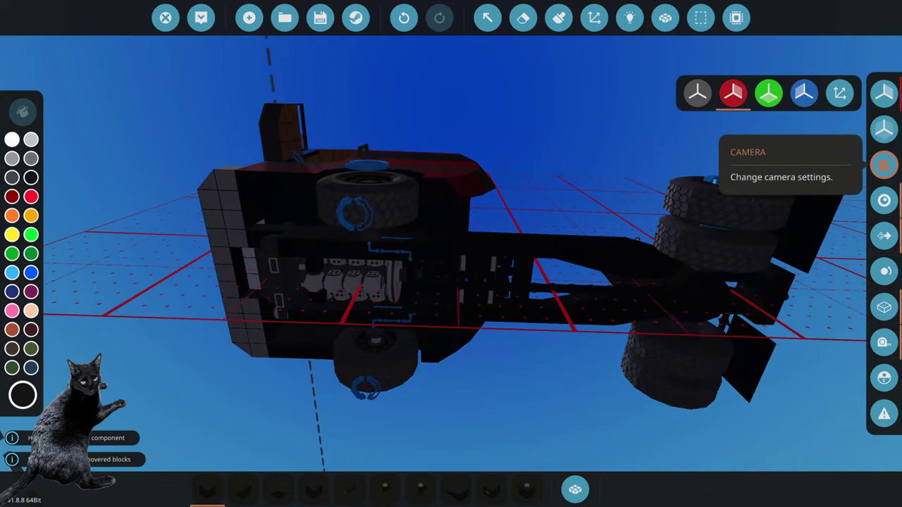